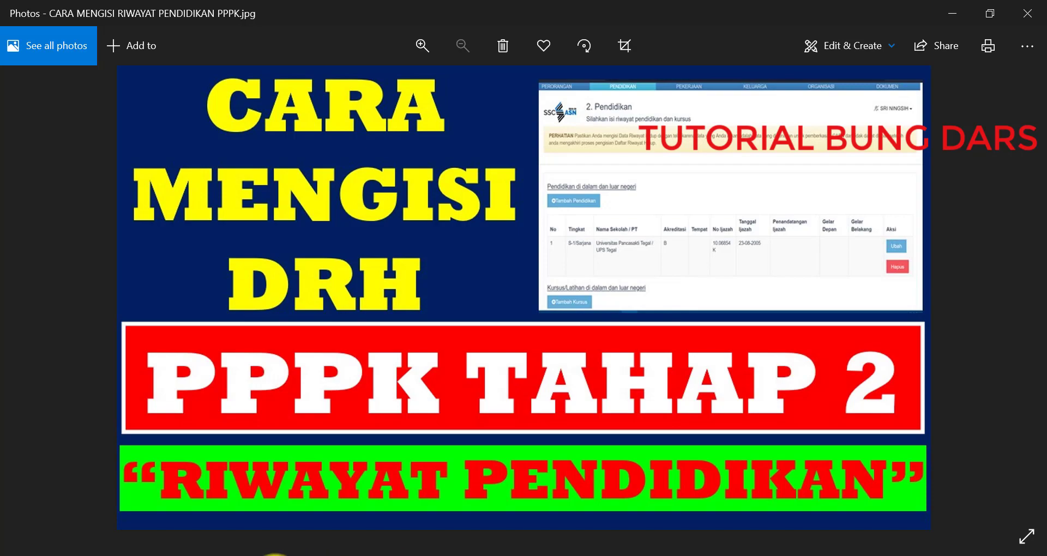
Step: Bring the browser with the SSCASN Pendidikan page to the front from the taskbar
{"action": "left_click", "coordinate": [261, 555]}
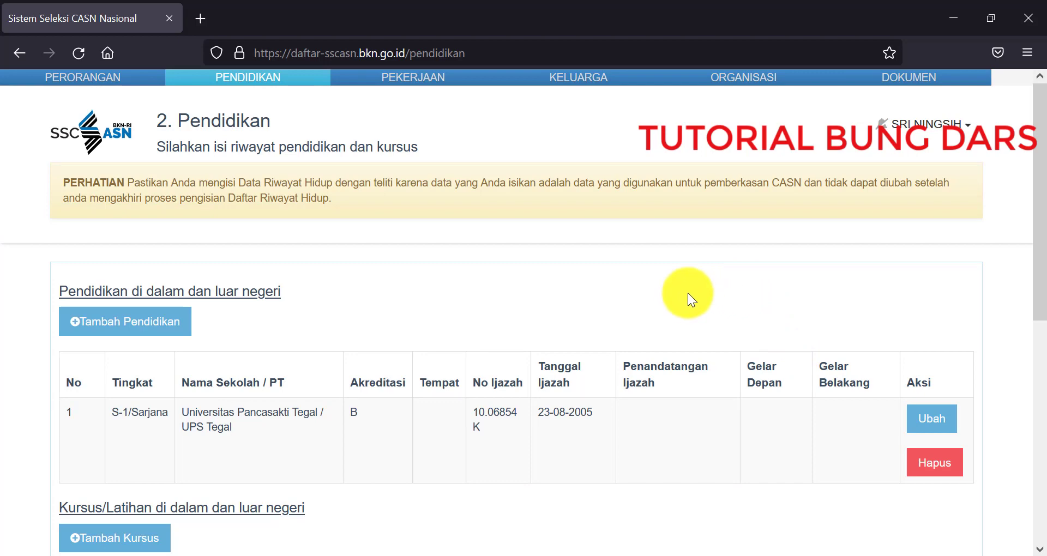
{"action": "scroll", "coordinate": [688, 293], "scroll_direction": "down", "scroll_amount": 3}
{"action": "scroll", "coordinate": [689, 293], "scroll_direction": "up", "scroll_amount": 3}
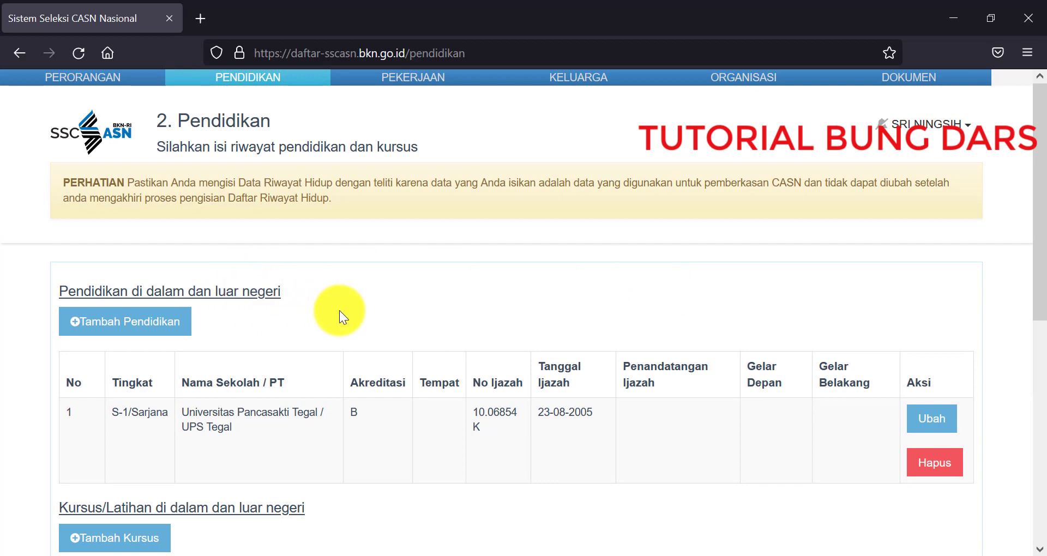
{"action": "scroll", "coordinate": [466, 341], "scroll_direction": "down", "scroll_amount": 5}
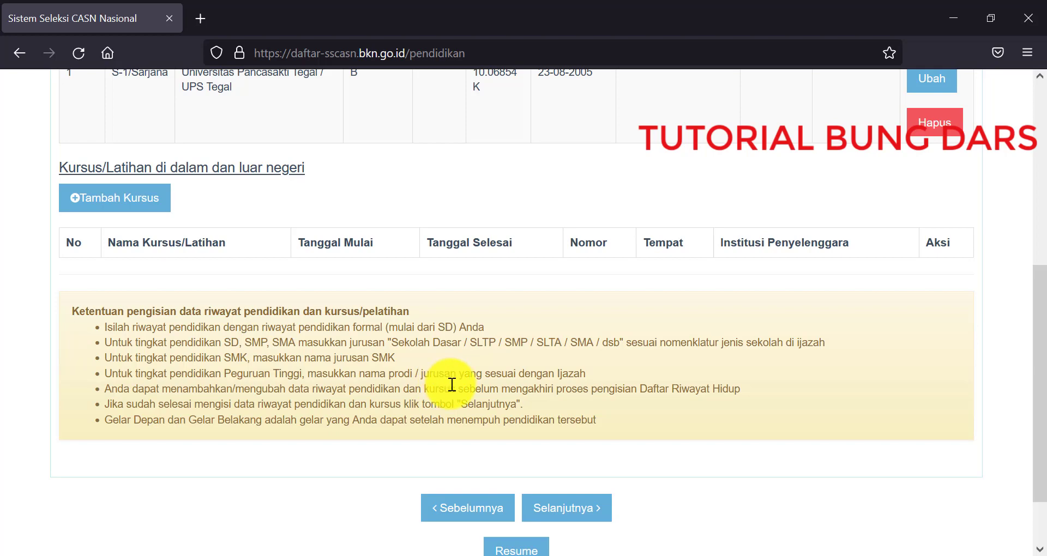
{"action": "scroll", "coordinate": [452, 384], "scroll_direction": "up", "scroll_amount": 3}
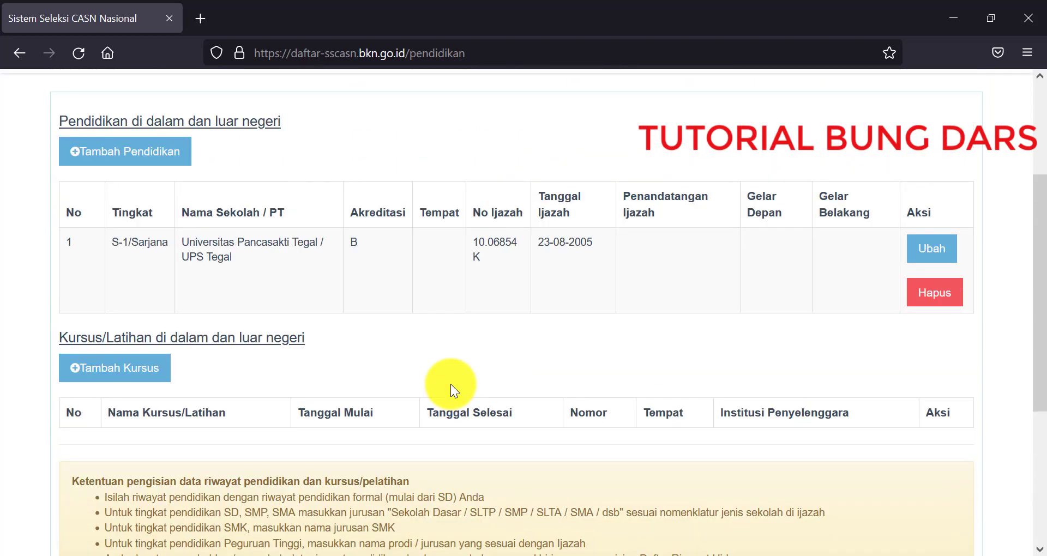
{"action": "scroll", "coordinate": [450, 384], "scroll_direction": "up", "scroll_amount": 3}
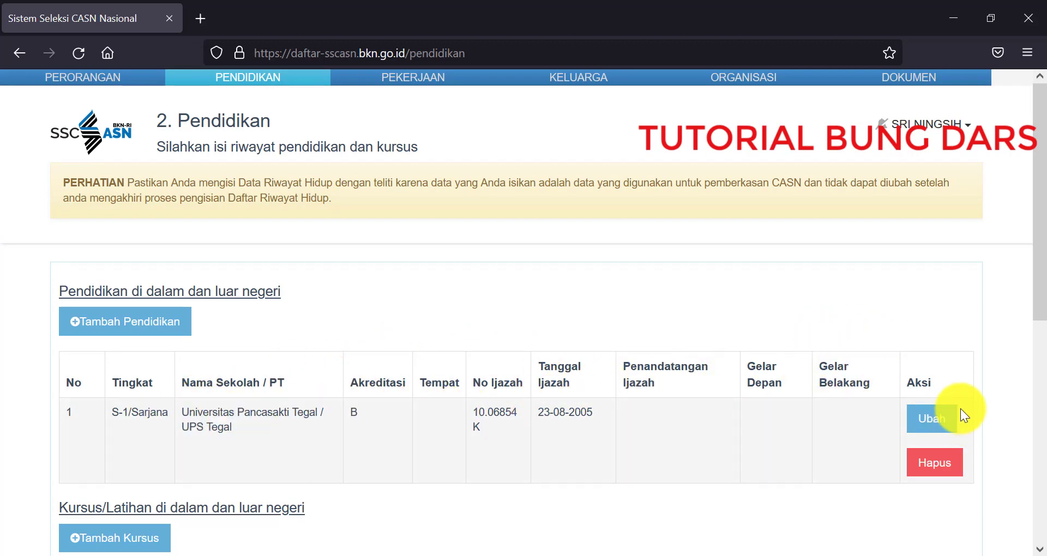
Step: Open Ubah on the S-1/Sarjana row, keeping level S-1/Sarjana, and check the Jurusan field
{"action": "left_click", "coordinate": [931, 419]}
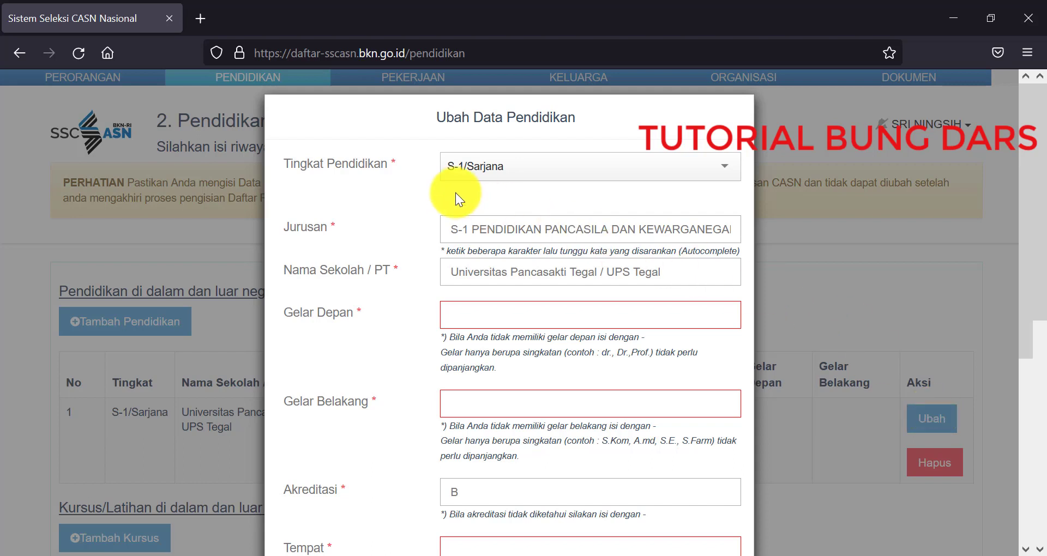
{"action": "left_click", "coordinate": [537, 180]}
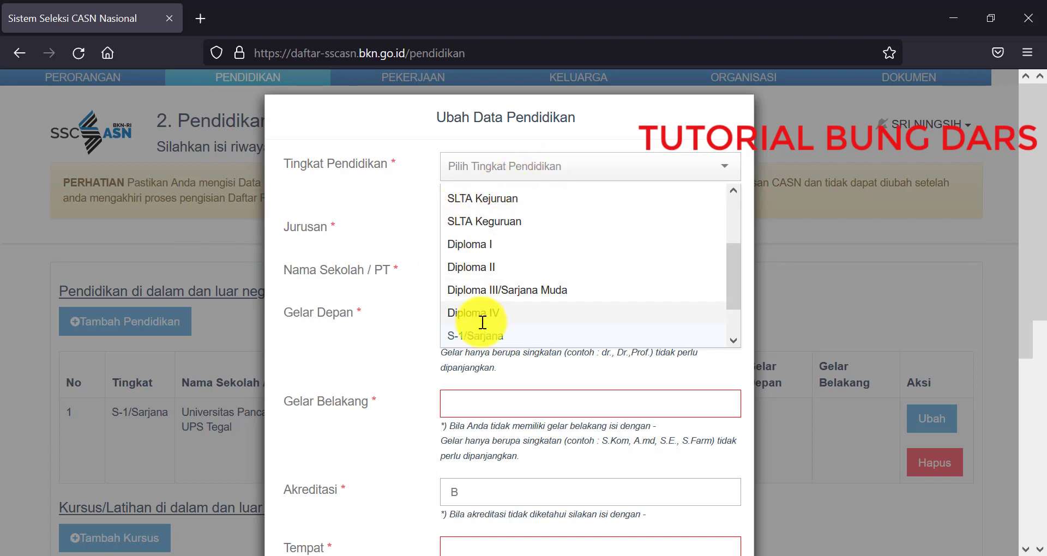
{"action": "left_click", "coordinate": [393, 203]}
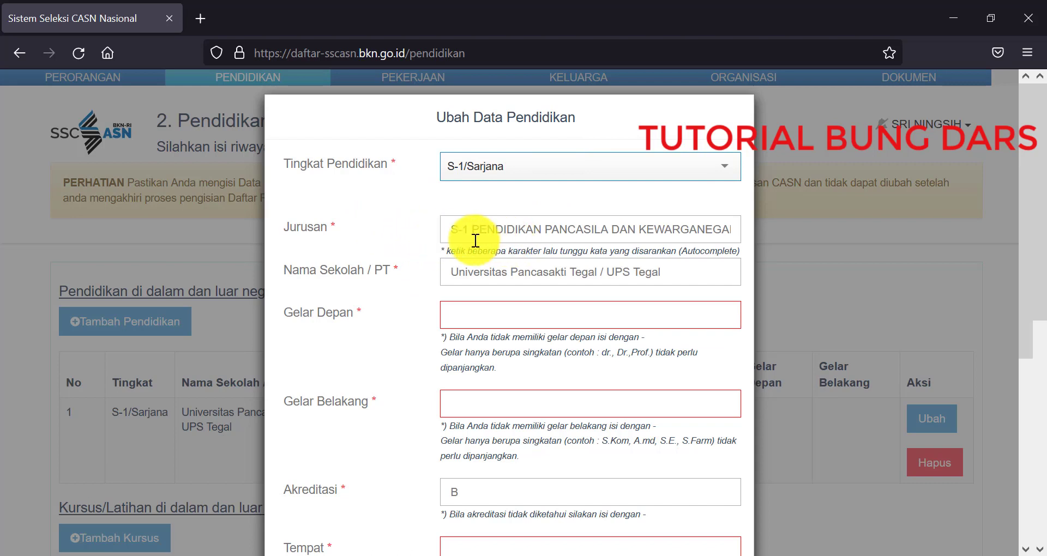
{"action": "left_click", "coordinate": [634, 229]}
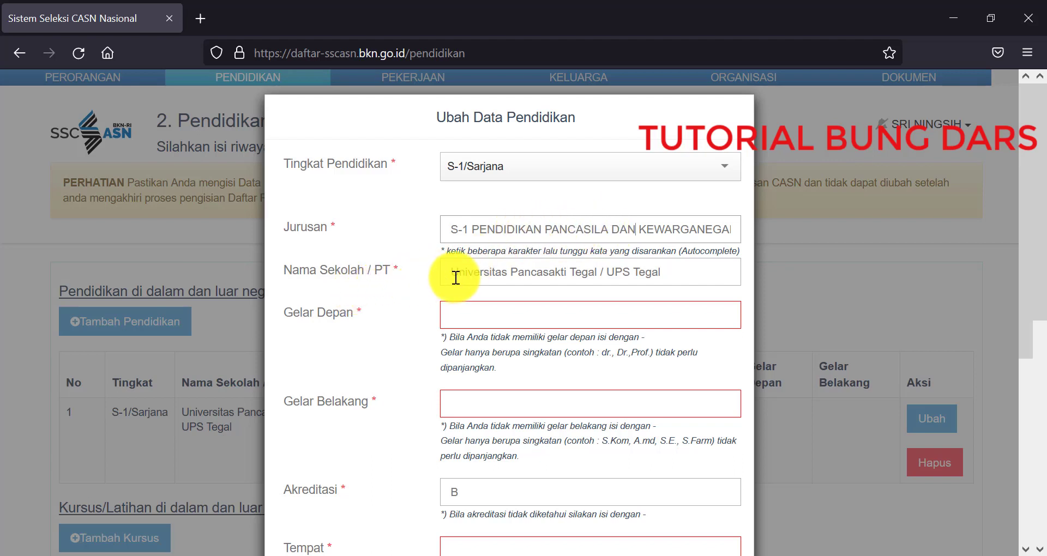
Step: Replace the school name with UNIVERSITAS PANCASAKTI TEGAL from the autocomplete suggestions
{"action": "left_click", "coordinate": [678, 274]}
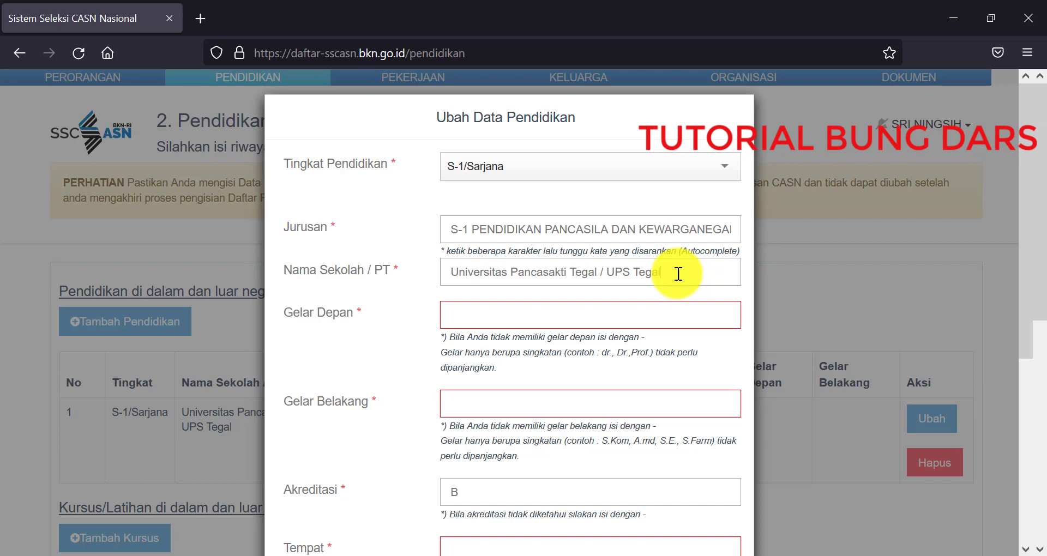
{"action": "key", "text": "BackSpace"}
{"action": "key", "text": "BackSpace"}
{"action": "key", "text": "BackSpace"}
{"action": "key", "text": "BackSpace"}
{"action": "key", "text": "BackSpace"}
{"action": "key", "text": "BackSpace"}
{"action": "key", "text": "BackSpace"}
{"action": "key", "text": "BackSpace"}
{"action": "key", "text": "BackSpace"}
{"action": "key", "text": "BackSpace"}
{"action": "key", "text": "BackSpace"}
{"action": "key", "text": "BackSpace"}
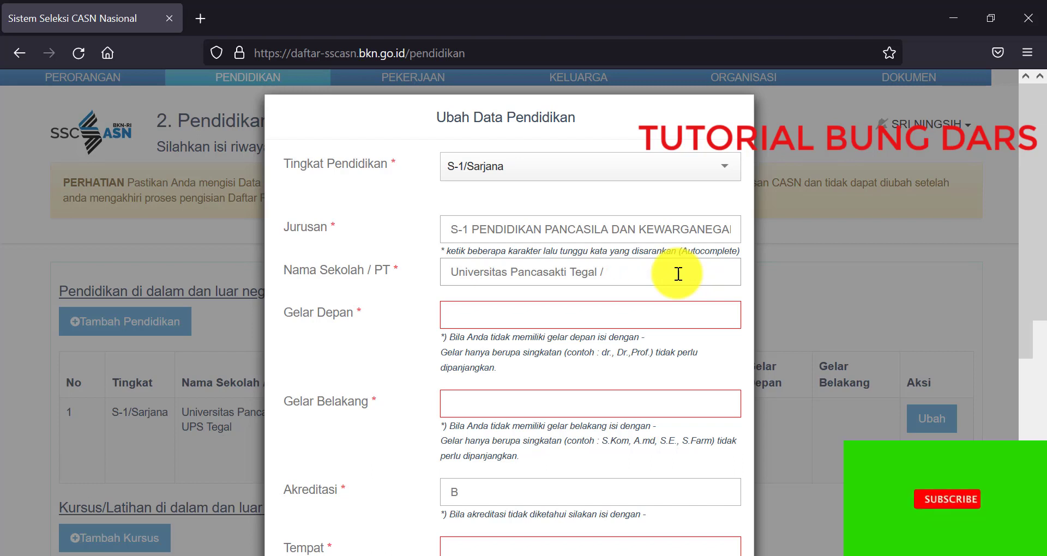
{"action": "key", "text": "BackSpace"}
{"action": "key", "text": "BackSpace"}
{"action": "key", "text": "BackSpace"}
{"action": "key", "text": "BackSpace"}
{"action": "key", "text": "BackSpace"}
{"action": "key", "text": "BackSpace"}
{"action": "key", "text": "BackSpace"}
{"action": "key", "text": "BackSpace"}
{"action": "key", "text": "BackSpace"}
{"action": "key", "text": "BackSpace"}
{"action": "key", "text": "BackSpace"}
{"action": "key", "text": "BackSpace"}
{"action": "key", "text": "BackSpace"}
{"action": "key", "text": "BackSpace"}
{"action": "key", "text": "BackSpace"}
{"action": "key", "text": "BackSpace"}
{"action": "key", "text": "BackSpace"}
{"action": "key", "text": "BackSpace"}
{"action": "key", "text": "BackSpace"}
{"action": "key", "text": "BackSpace"}
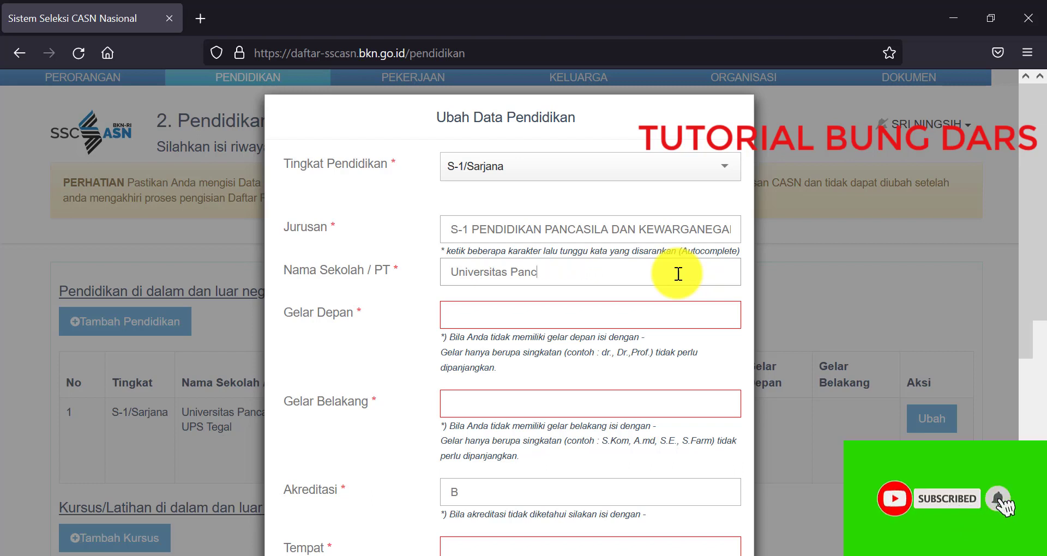
{"action": "key", "text": "Caps_Lock"}
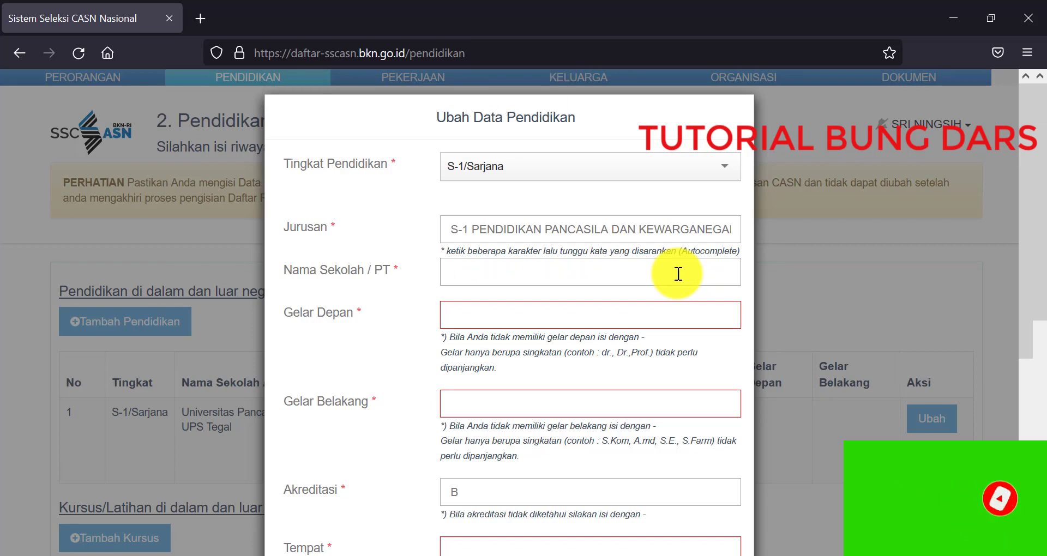
{"action": "type", "text": "UNI"}
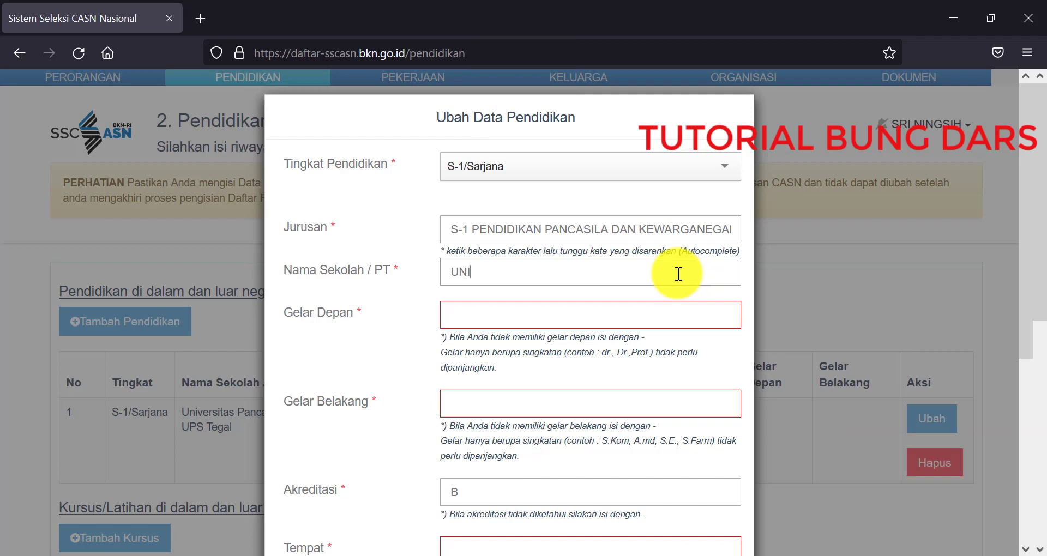
{"action": "type", "text": "V"}
{"action": "left_click", "coordinate": [547, 290]}
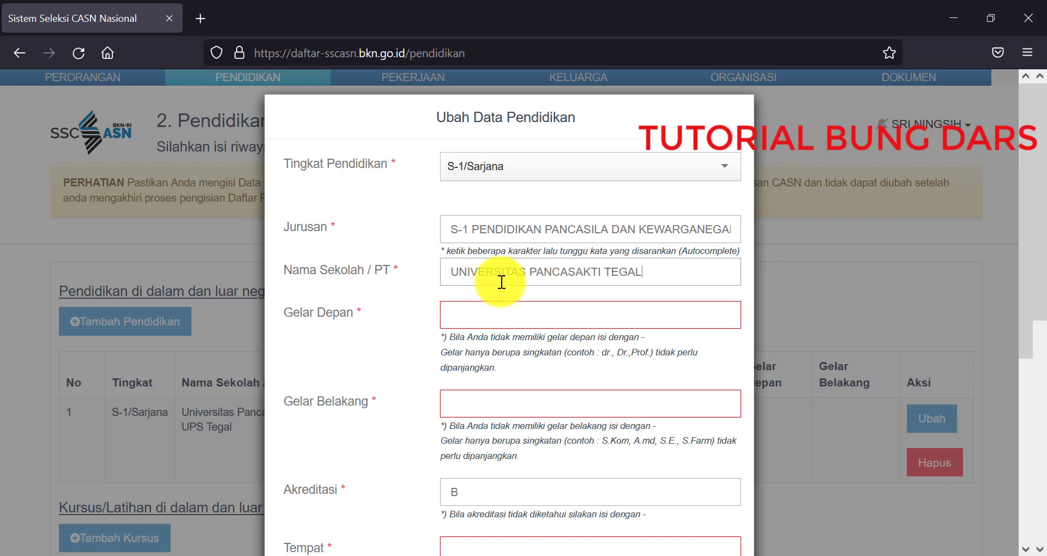
{"action": "left_click", "coordinate": [585, 314]}
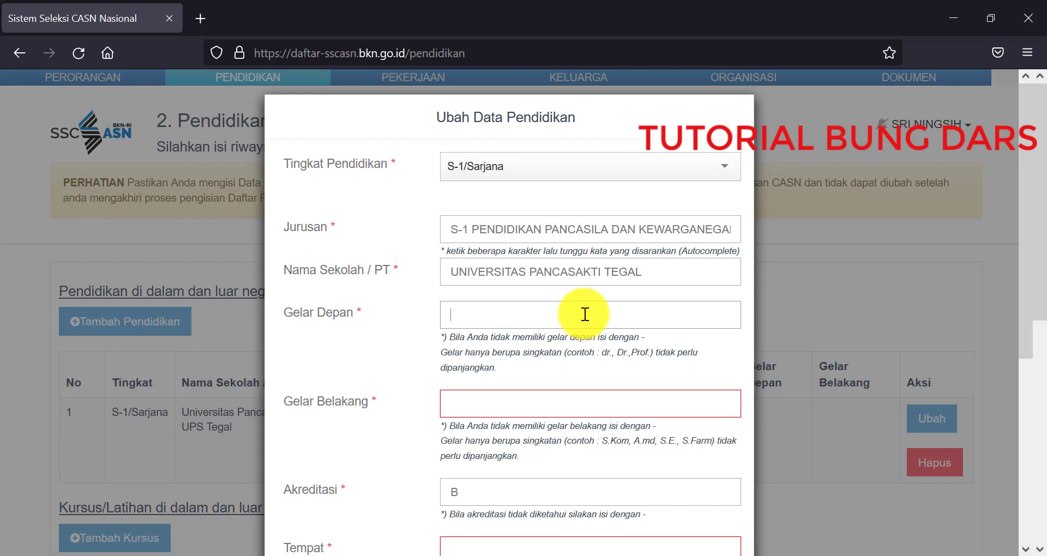
Step: Enter '-' as Gelar Depan and 'S.Pd.' as Gelar Belakang
{"action": "type", "text": "-"}
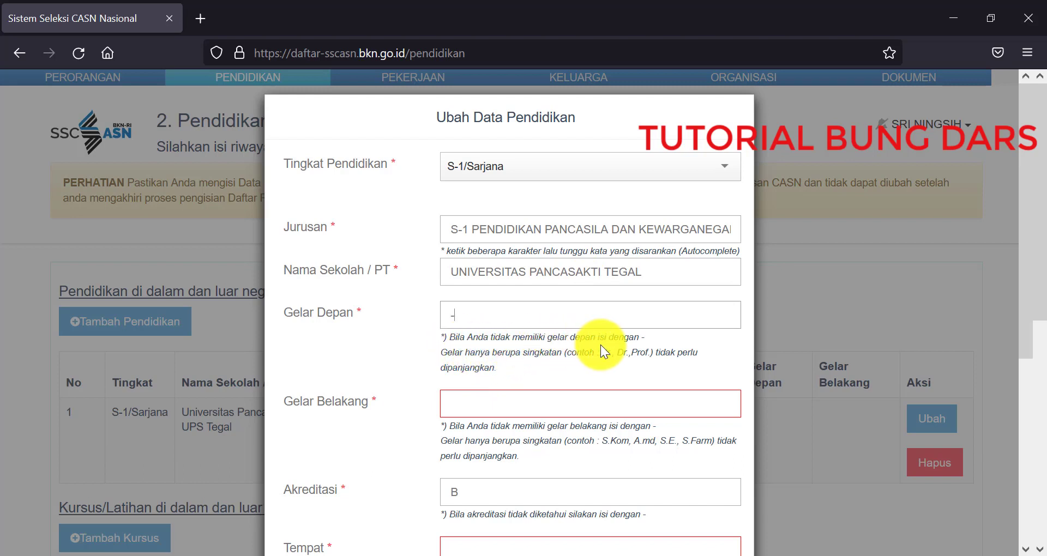
{"action": "scroll", "coordinate": [635, 345], "scroll_direction": "down", "scroll_amount": 3}
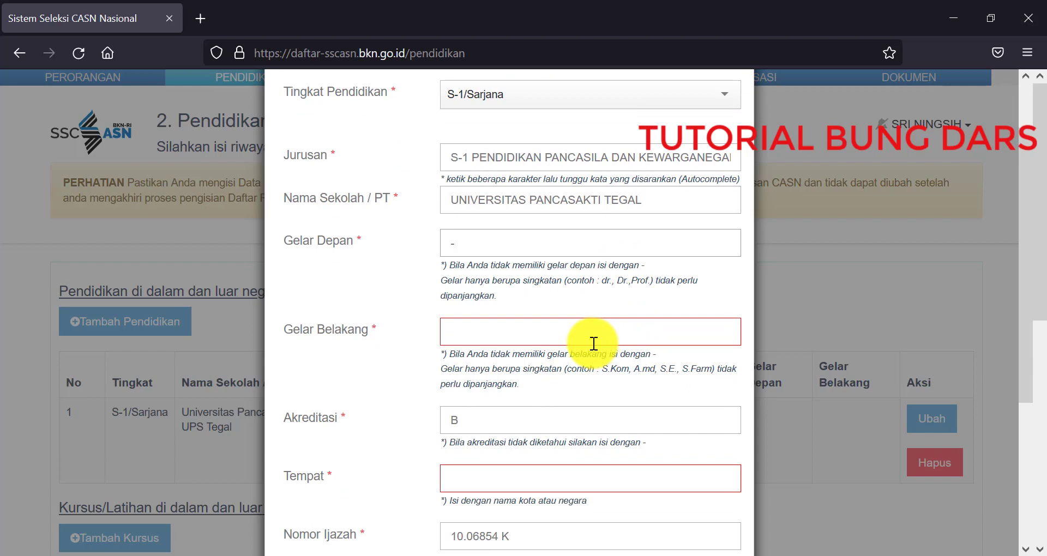
{"action": "left_click", "coordinate": [594, 343]}
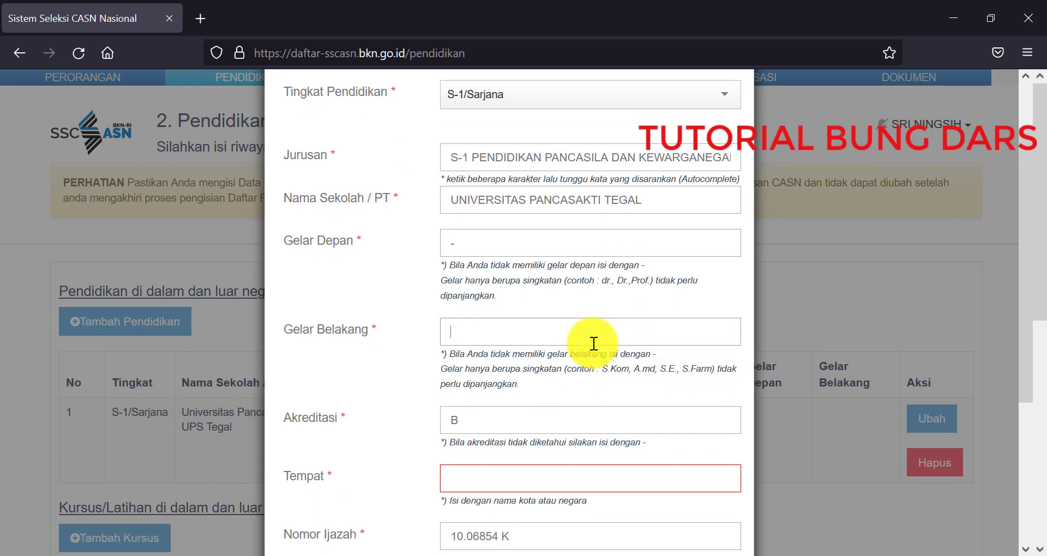
{"action": "type", "text": "S.P"}
{"action": "type", "text": "d."}
{"action": "scroll", "coordinate": [593, 343], "scroll_direction": "down", "scroll_amount": 2}
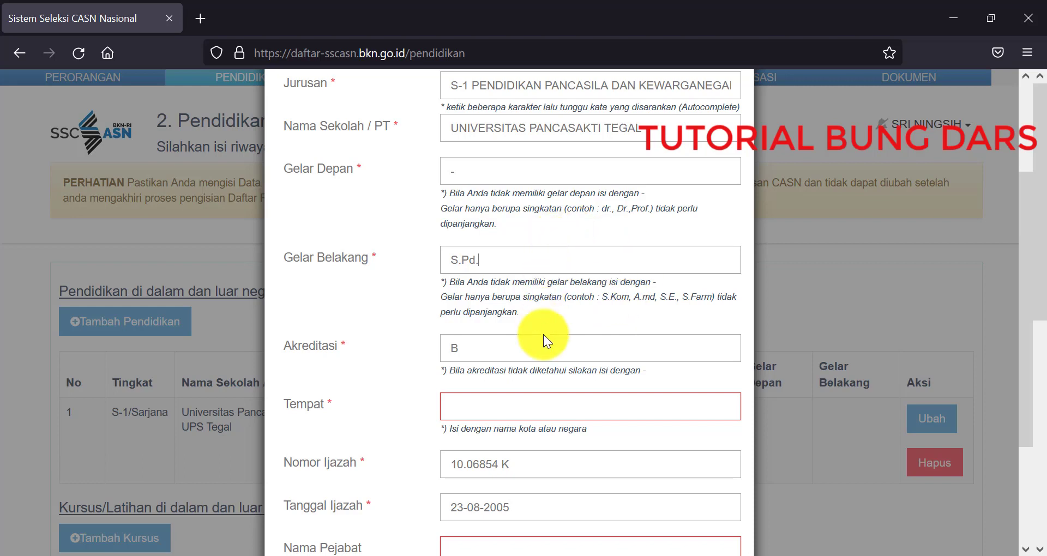
{"action": "left_click", "coordinate": [542, 401]}
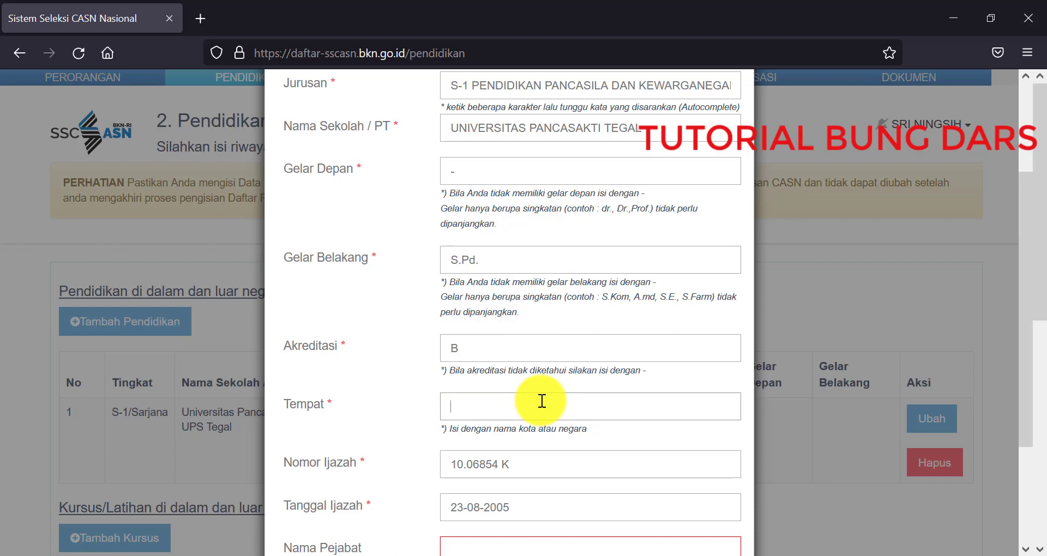
Step: Type tegal in Tempat and select TEGAL (KOTA) from the suggestions
{"action": "type", "text": "tegal"}
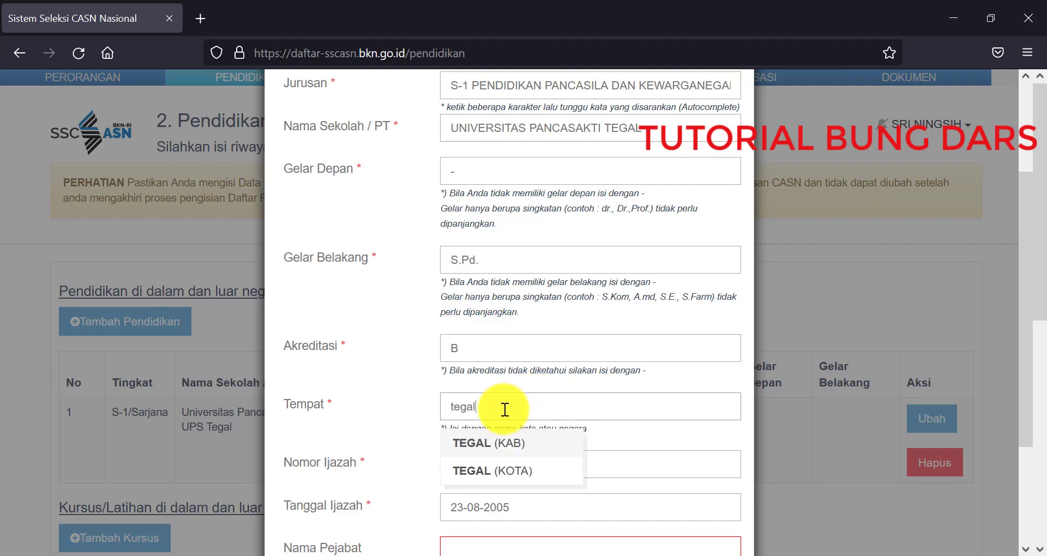
{"action": "left_click", "coordinate": [485, 474]}
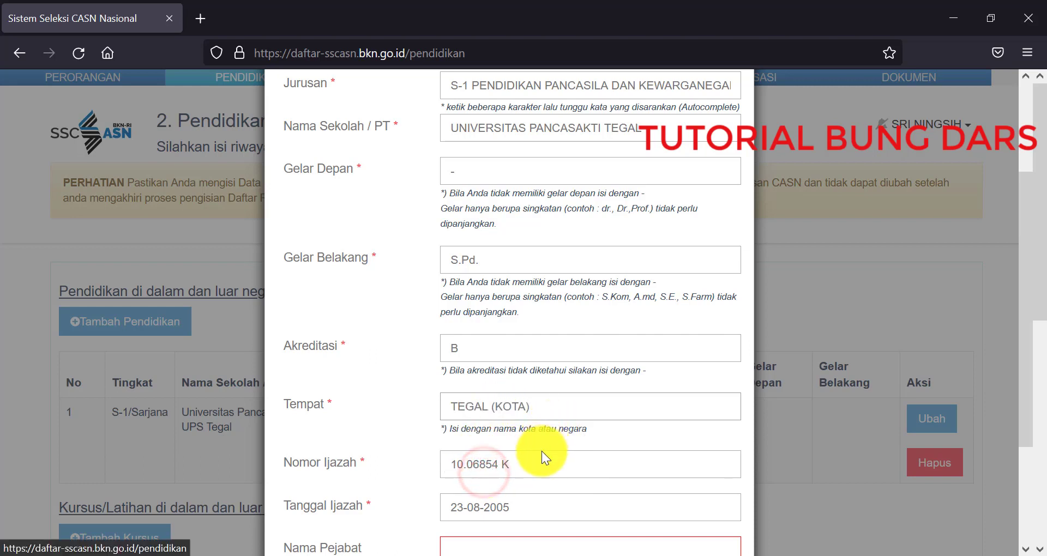
{"action": "scroll", "coordinate": [541, 464], "scroll_direction": "down", "scroll_amount": 2}
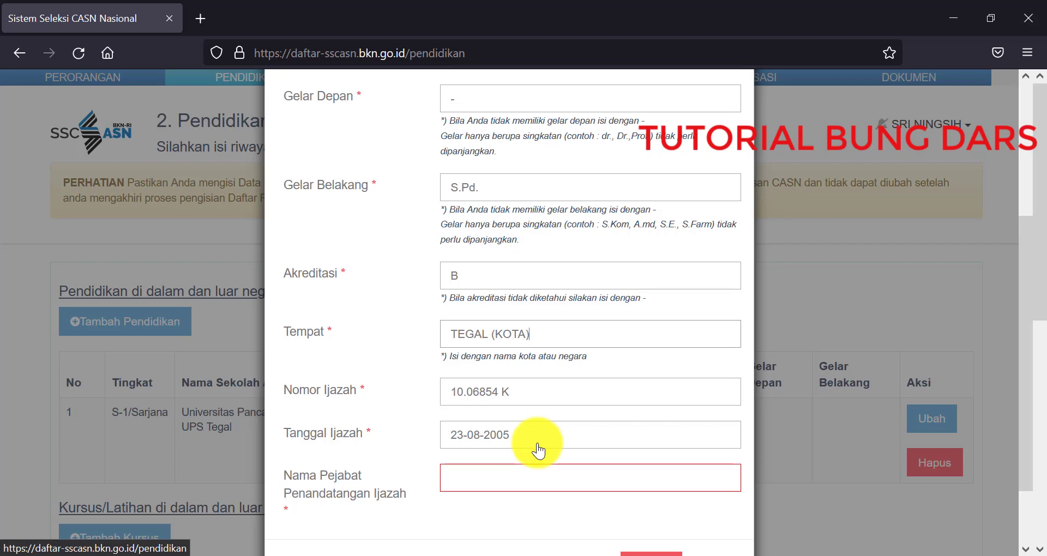
{"action": "scroll", "coordinate": [538, 448], "scroll_direction": "down", "scroll_amount": 2}
{"action": "left_click", "coordinate": [533, 415]}
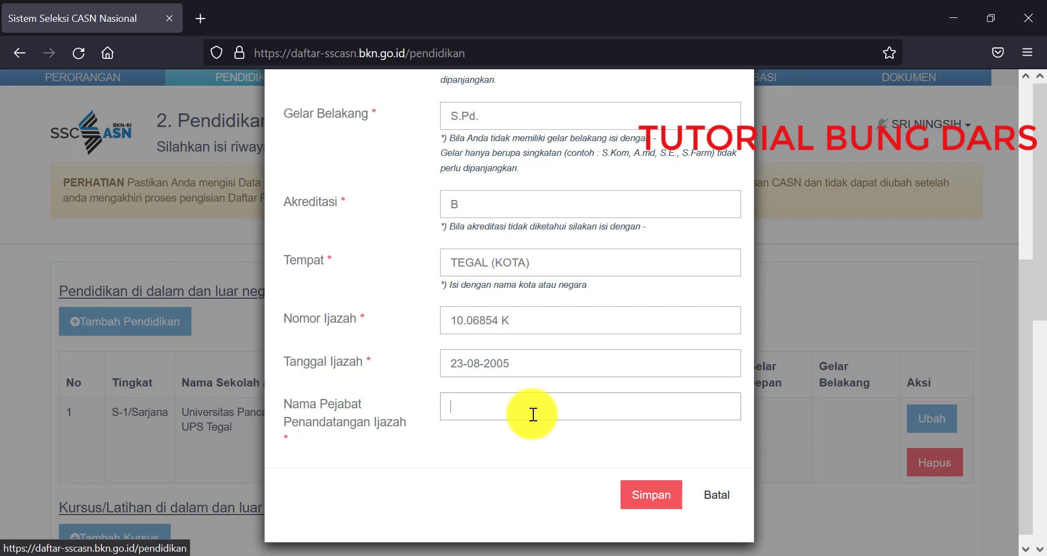
{"action": "key", "text": "Caps_Lock"}
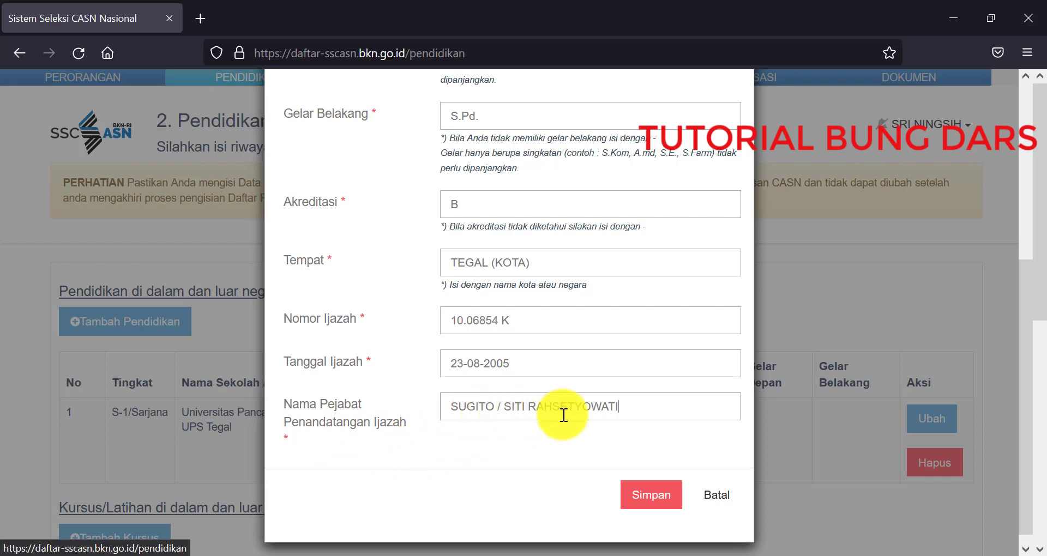
{"action": "left_click", "coordinate": [637, 406]}
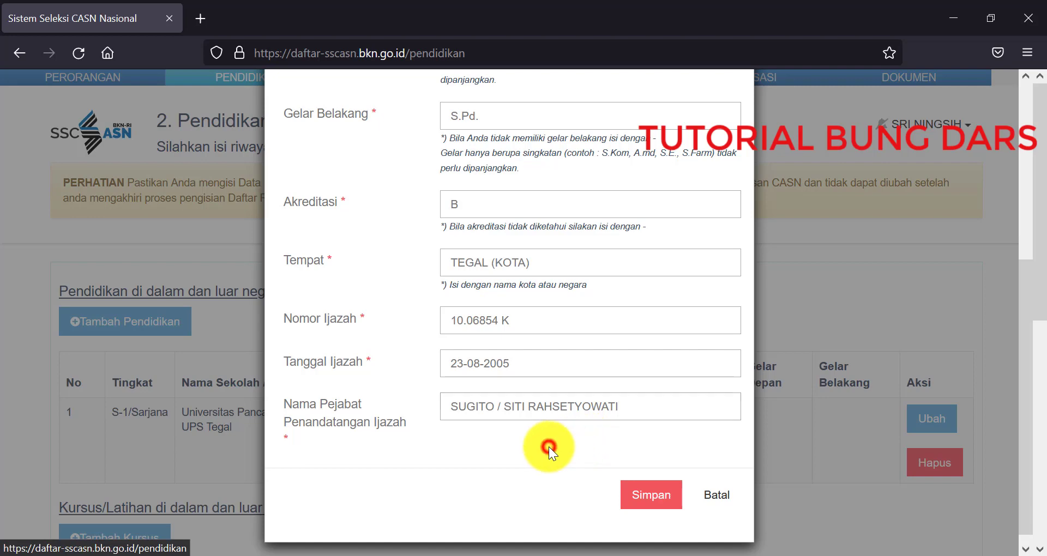
{"action": "scroll", "coordinate": [584, 448], "scroll_direction": "up", "scroll_amount": 5}
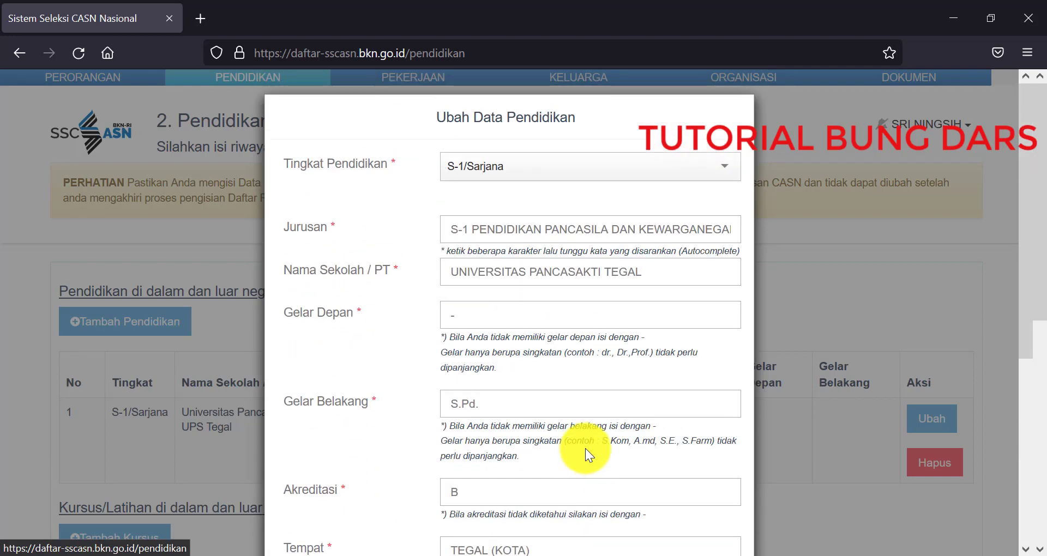
{"action": "scroll", "coordinate": [585, 448], "scroll_direction": "down", "scroll_amount": 5}
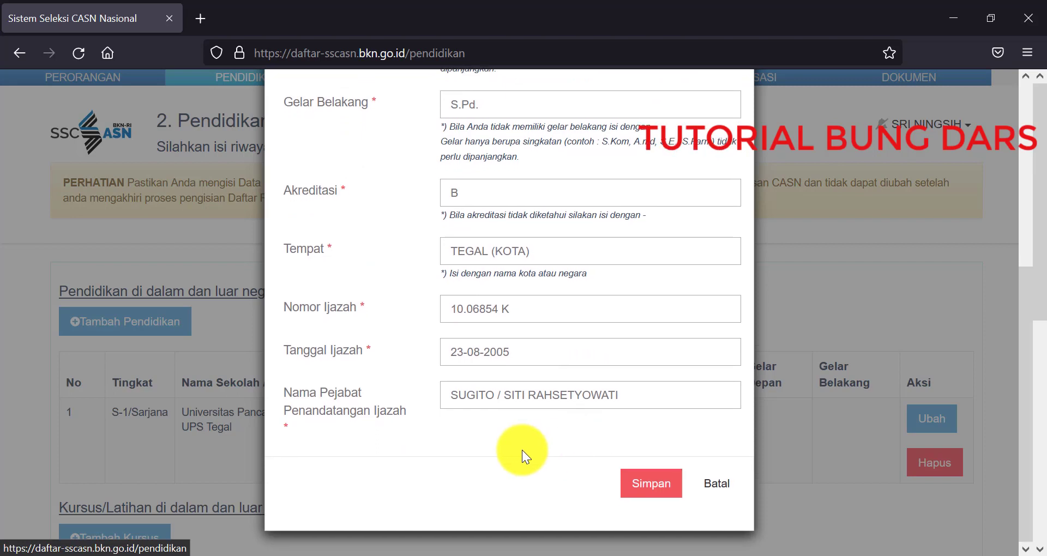
{"action": "left_click", "coordinate": [649, 488]}
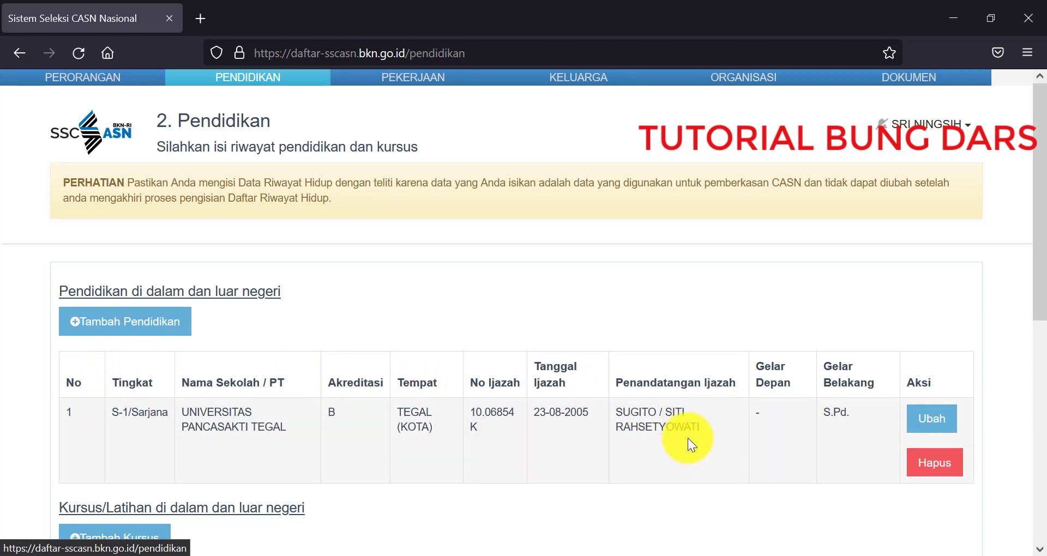
Step: Start a new education entry with level Sekolah Dasar and Jurusan SEKOLAH DASAR
{"action": "left_click", "coordinate": [172, 325]}
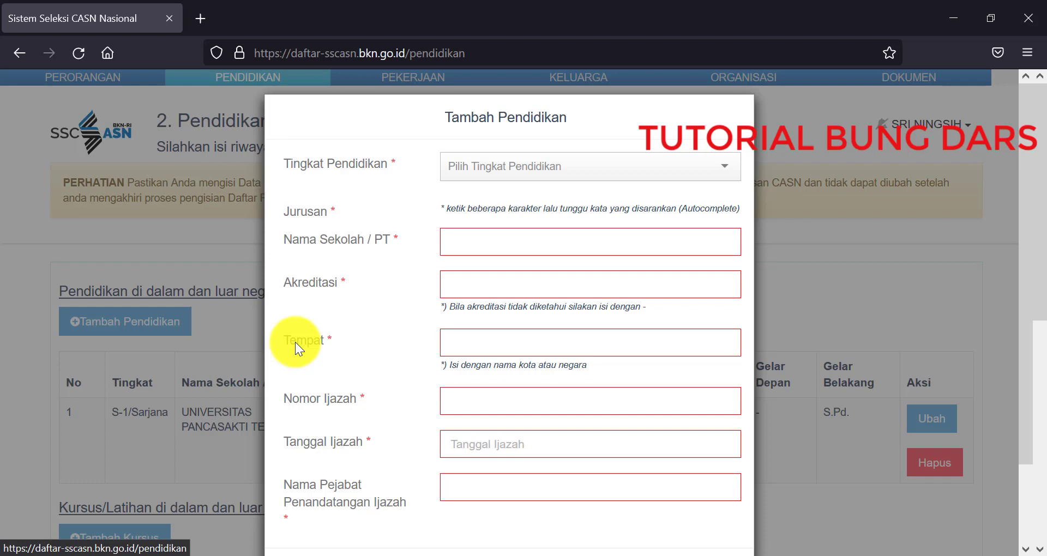
{"action": "left_click", "coordinate": [569, 169]}
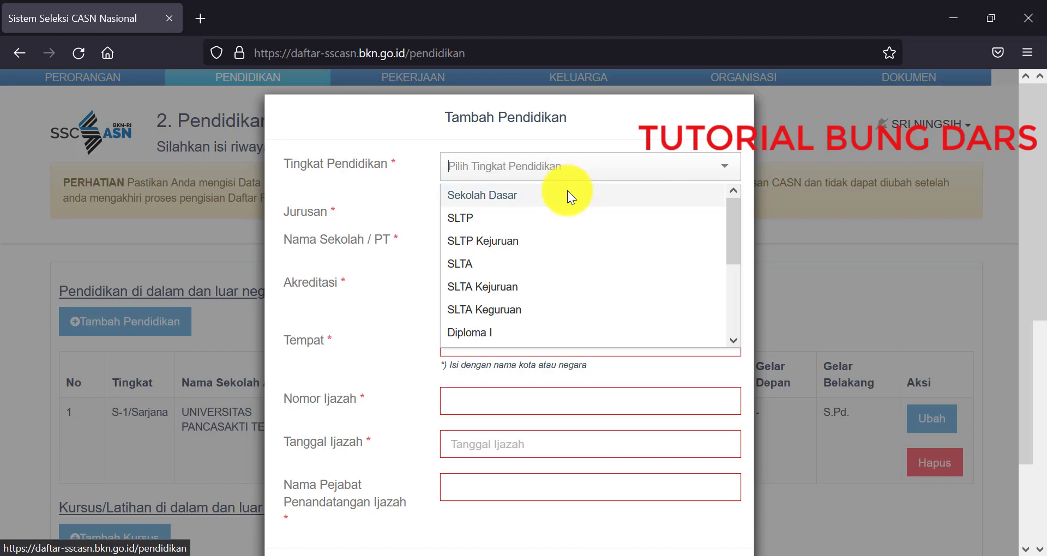
{"action": "left_click", "coordinate": [567, 195]}
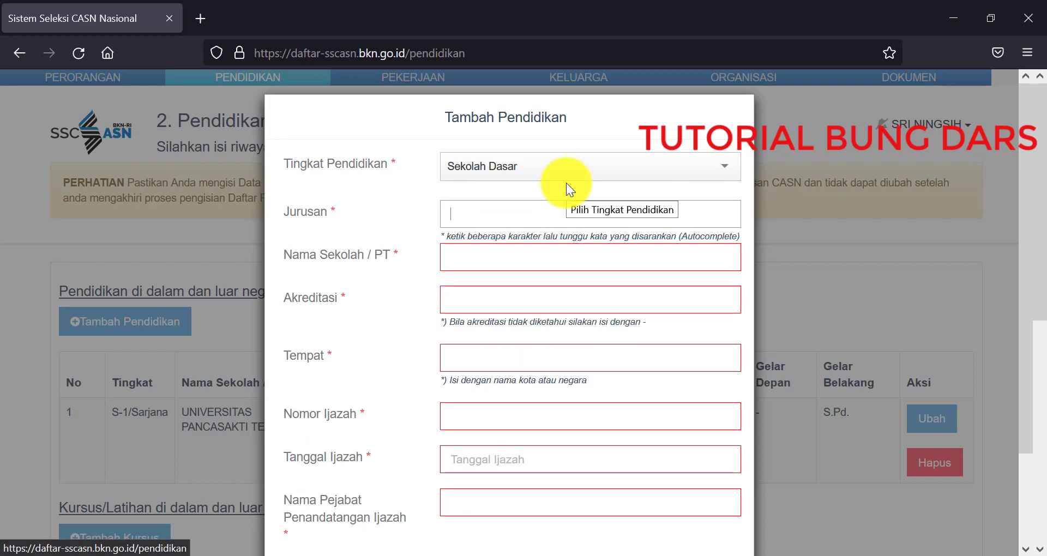
{"action": "type", "text": "DASAR"}
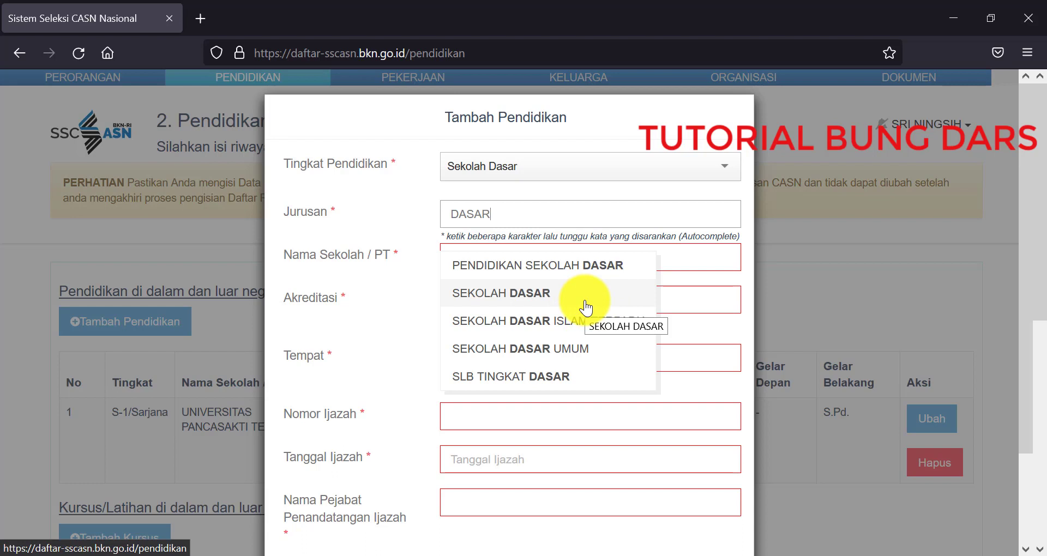
{"action": "left_click", "coordinate": [529, 294]}
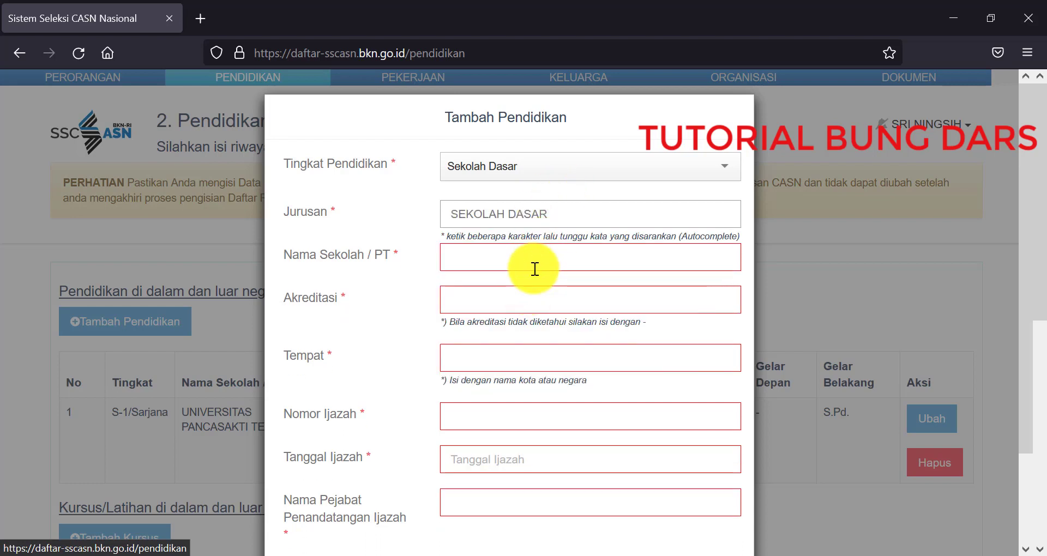
Step: Enter school name SD NEGERI WARU II and accreditation '-'
{"action": "left_click", "coordinate": [535, 269]}
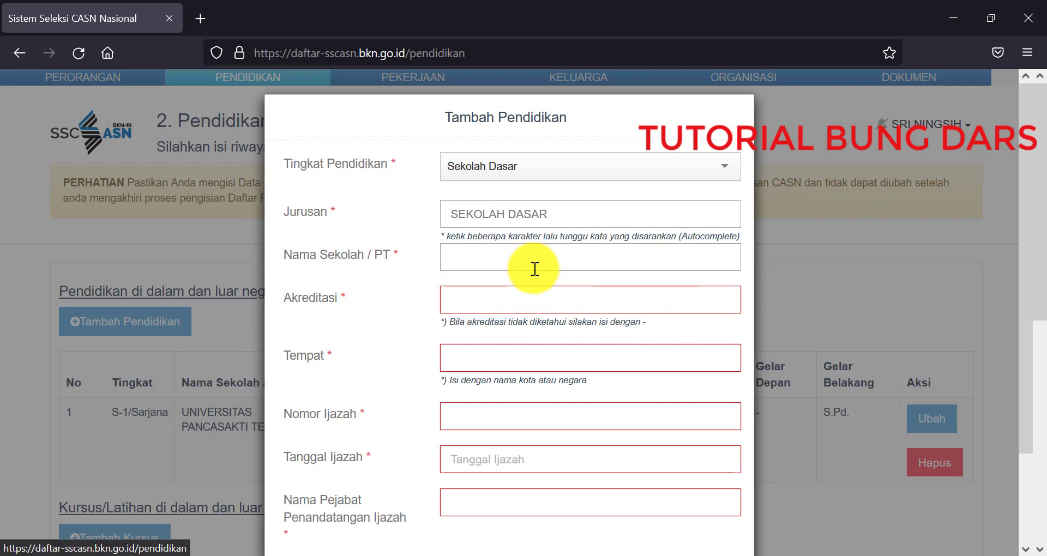
{"action": "type", "text": "SD NEGERI "}
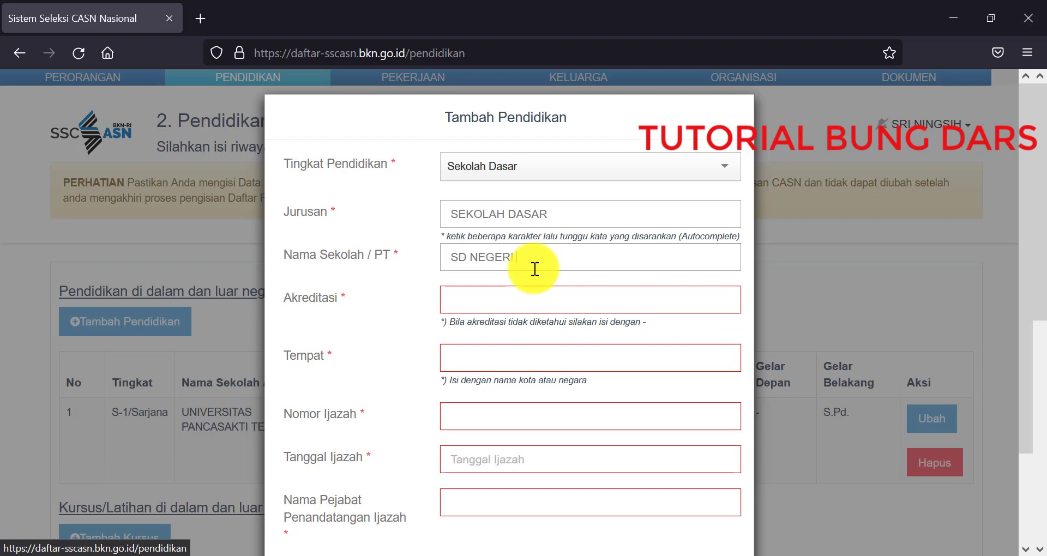
{"action": "type", "text": "WARU II"}
{"action": "left_click", "coordinate": [533, 293]}
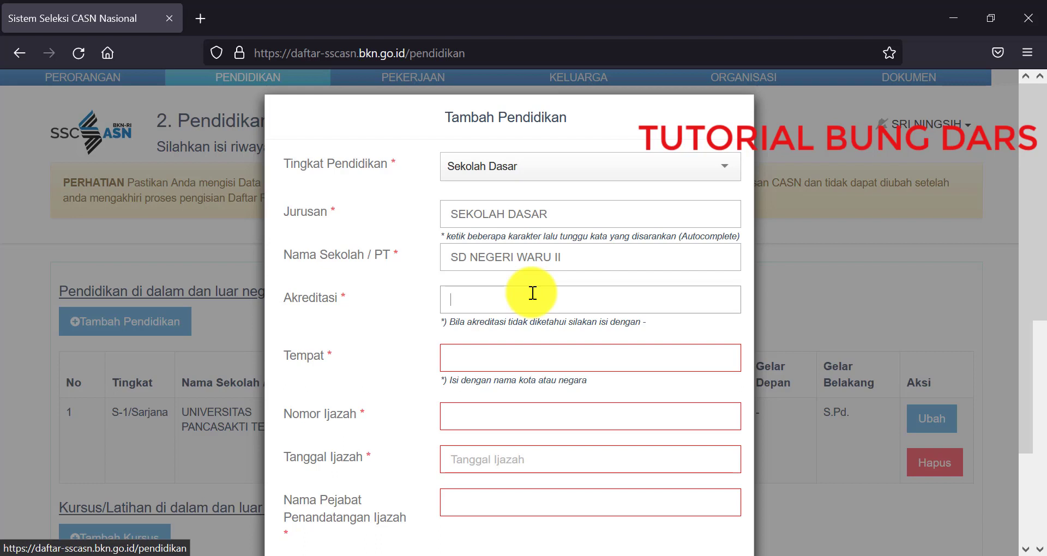
{"action": "type", "text": "-"}
Step: Set the place of study to BREBES (KAB)
{"action": "left_click", "coordinate": [521, 358]}
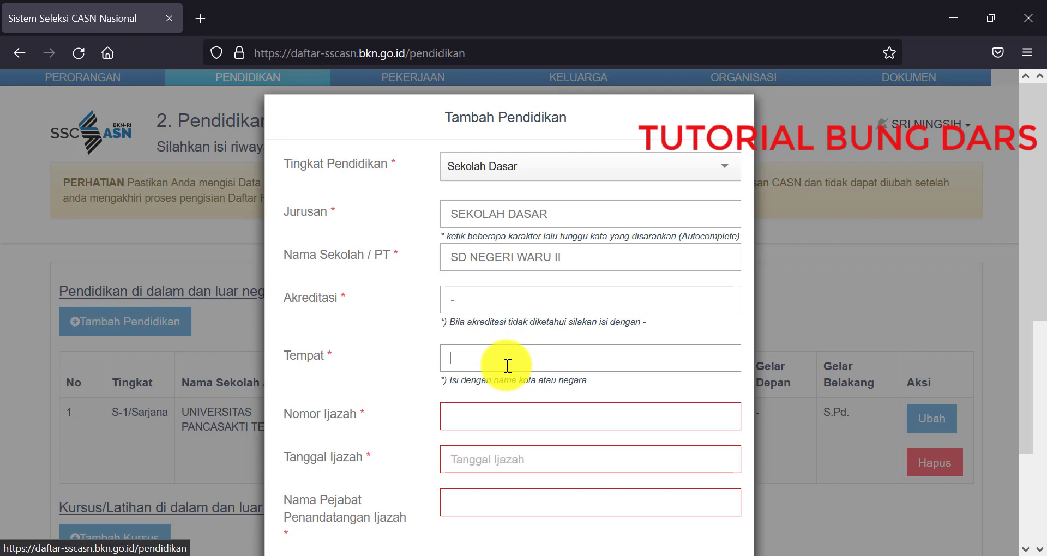
{"action": "type", "text": "BREBR"}
{"action": "key", "text": "BackSpace"}
{"action": "type", "text": "ES"}
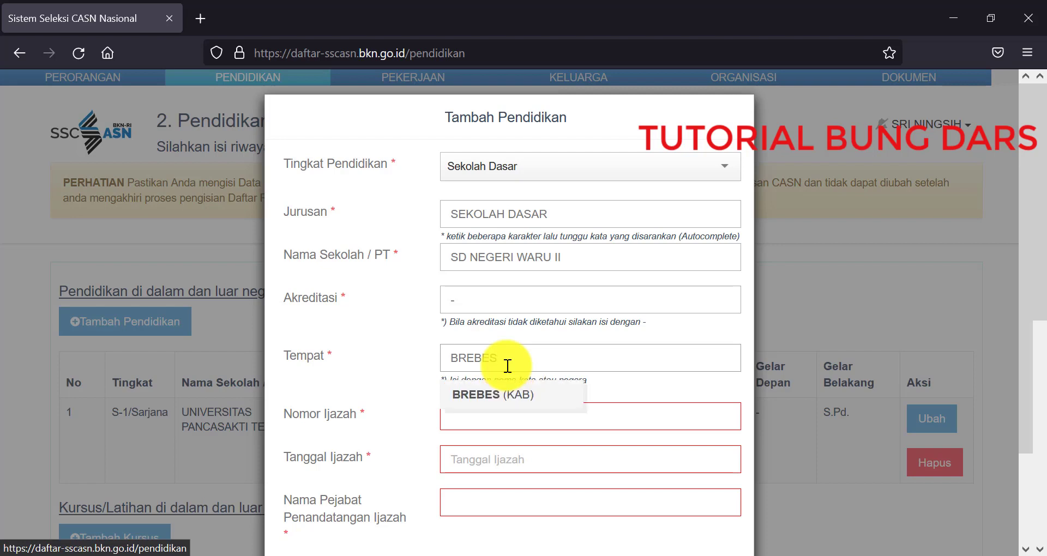
{"action": "left_click", "coordinate": [507, 394]}
{"action": "left_click", "coordinate": [518, 421]}
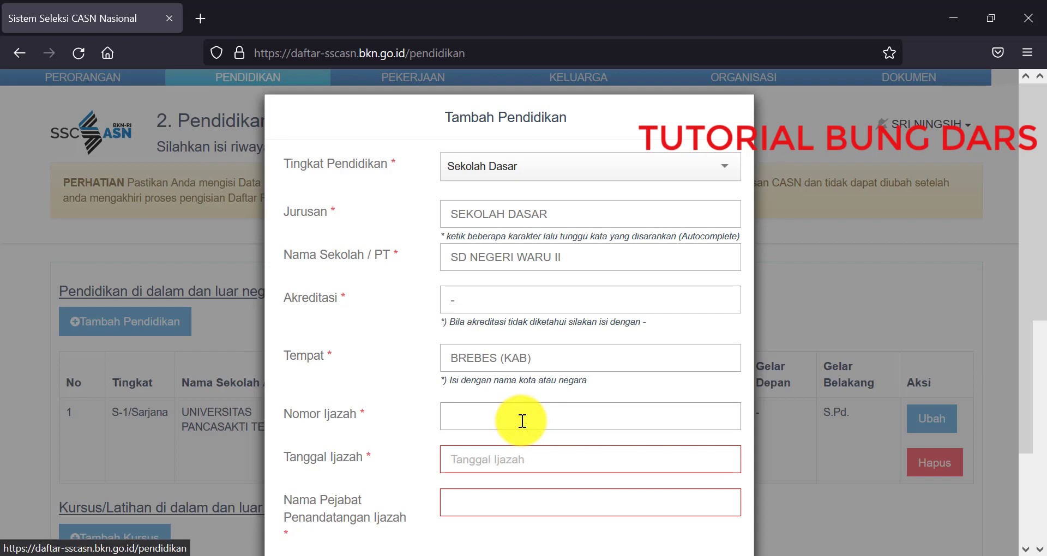
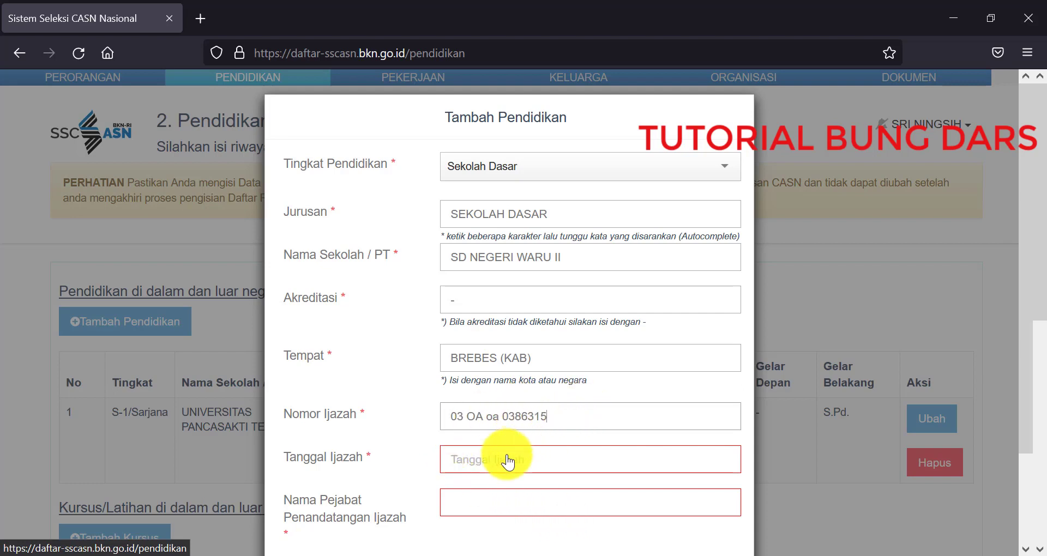
Step: Enter the diploma number and set Tanggal Ijazah to 02-06-1995
{"action": "left_click", "coordinate": [503, 470]}
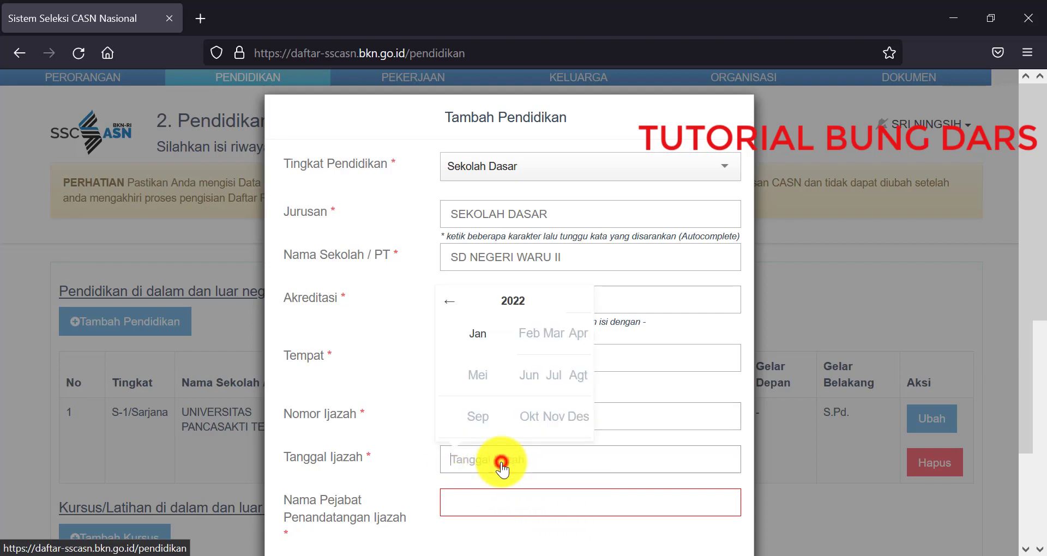
{"action": "left_click", "coordinate": [523, 306]}
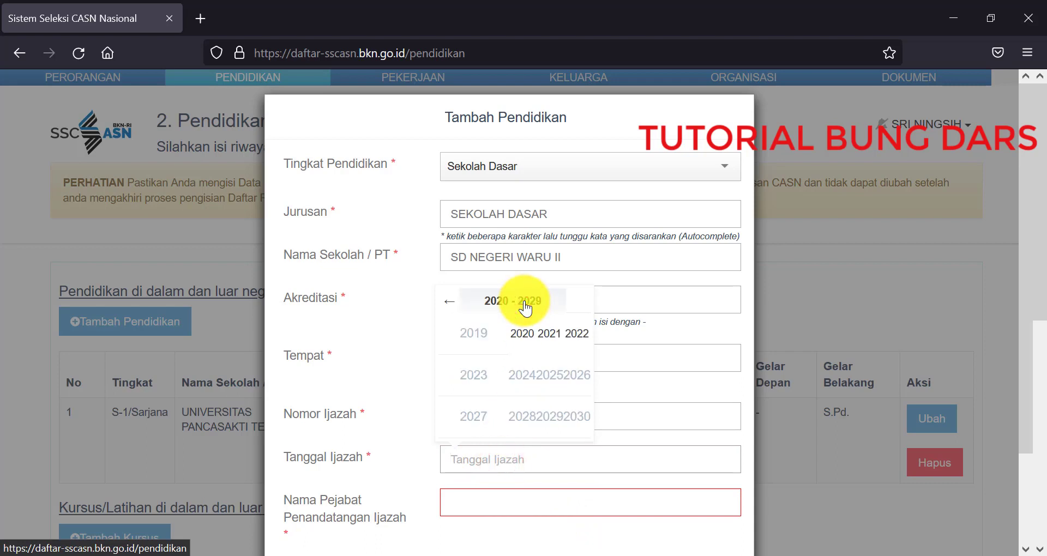
{"action": "left_click", "coordinate": [494, 301]}
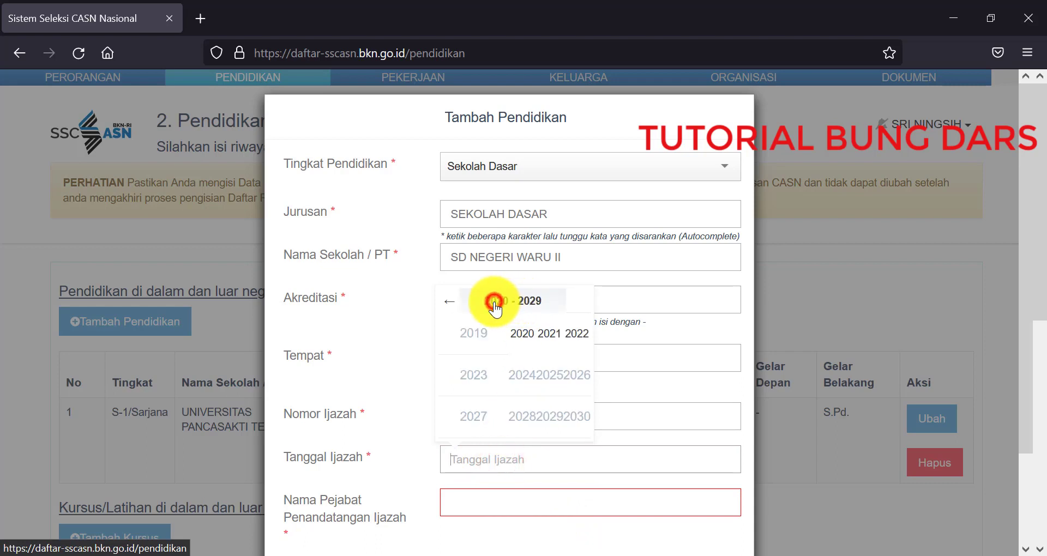
{"action": "left_click", "coordinate": [449, 305]}
{"action": "left_click", "coordinate": [449, 305]}
{"action": "left_click", "coordinate": [450, 306]}
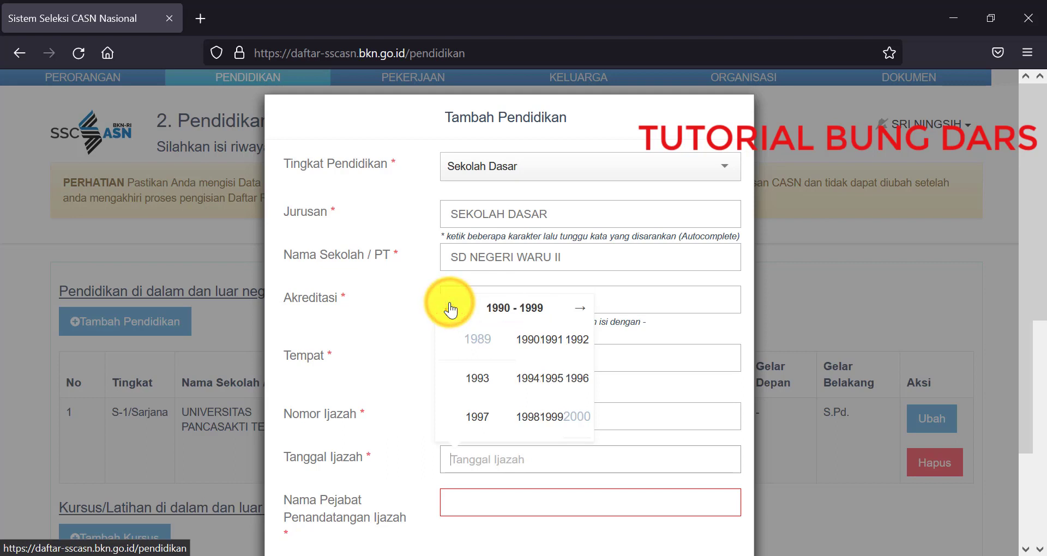
{"action": "left_click", "coordinate": [551, 378]}
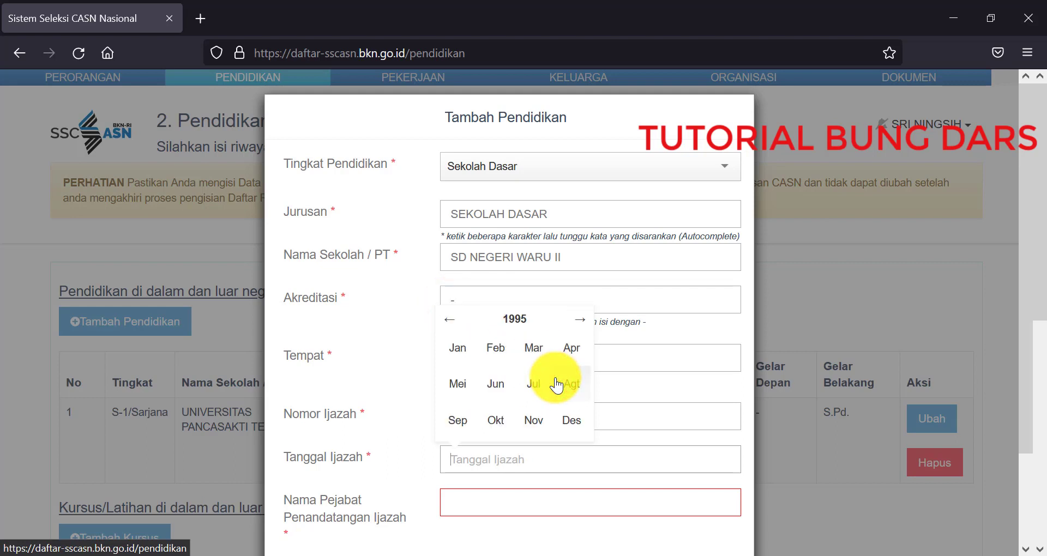
{"action": "left_click", "coordinate": [496, 384]}
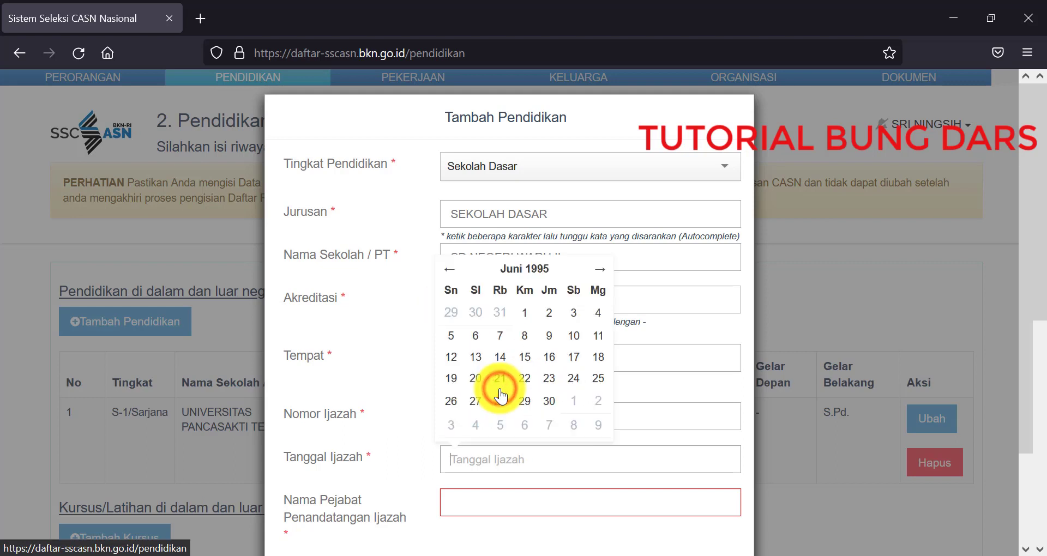
{"action": "left_click", "coordinate": [548, 313]}
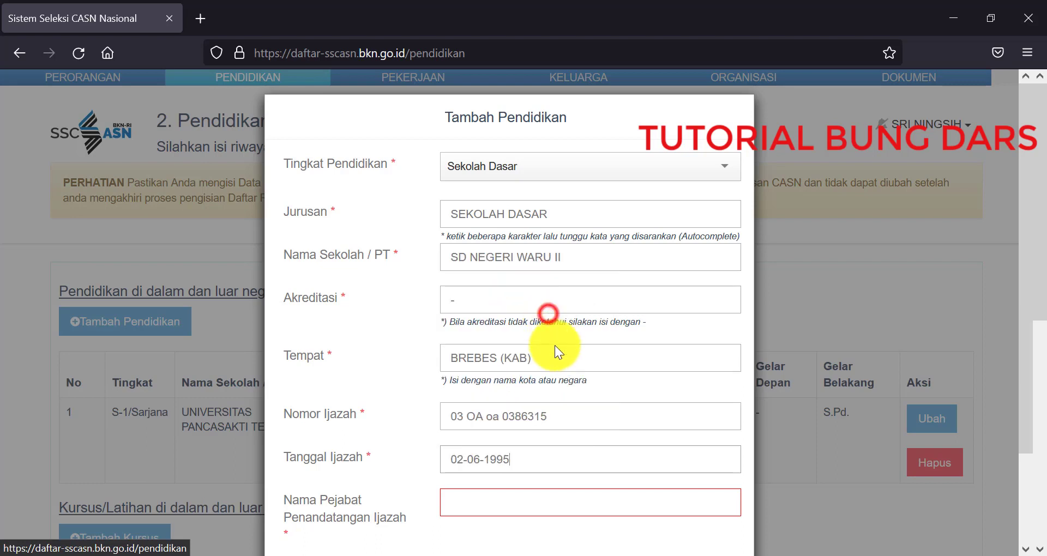
Step: Enter the diploma signatory's name in capitals and save the Sekolah Dasar entry
{"action": "scroll", "coordinate": [404, 469], "scroll_direction": "down", "scroll_amount": 2}
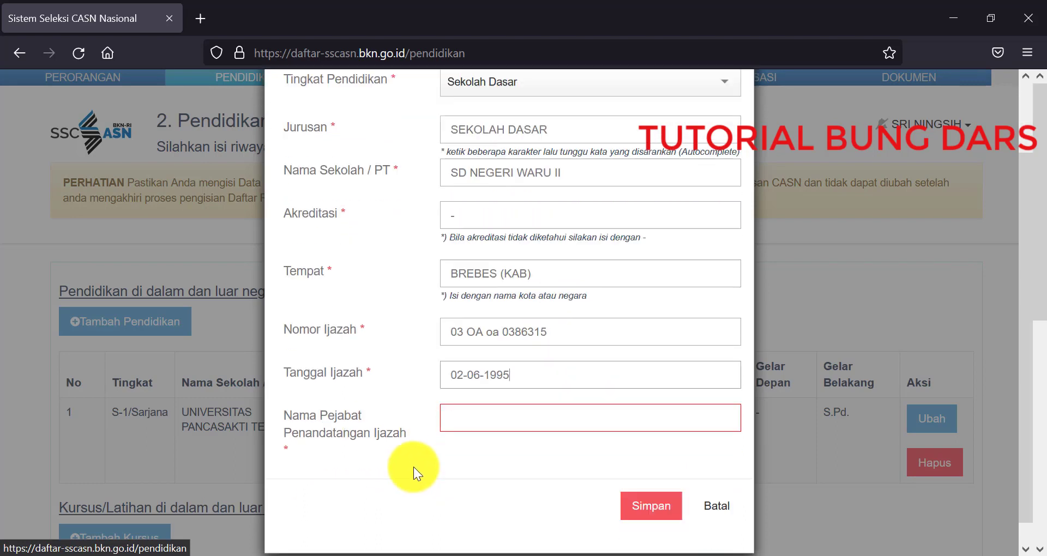
{"action": "left_click", "coordinate": [499, 401]}
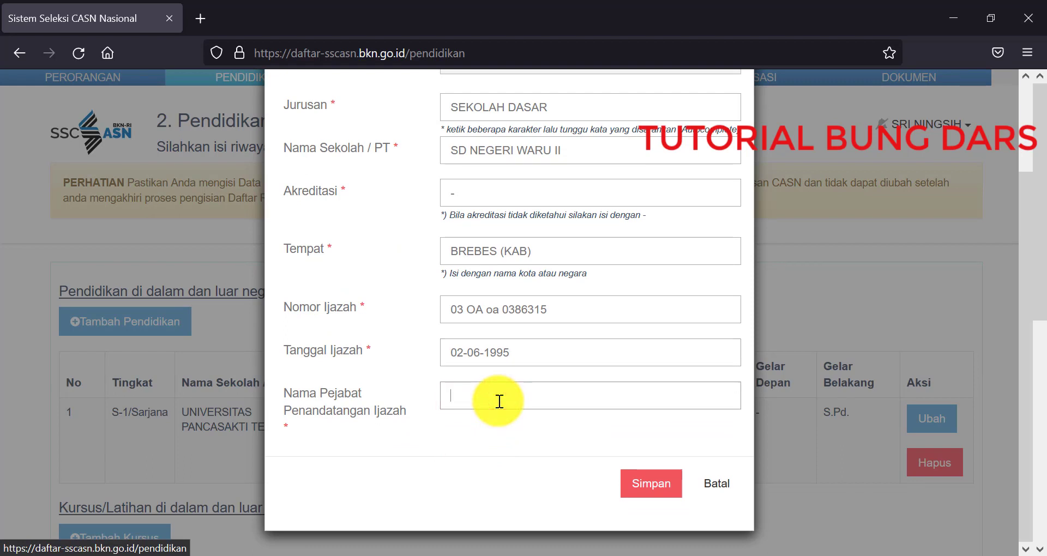
{"action": "key", "text": "Caps_Lock"}
{"action": "key", "text": "Caps_Lock"}
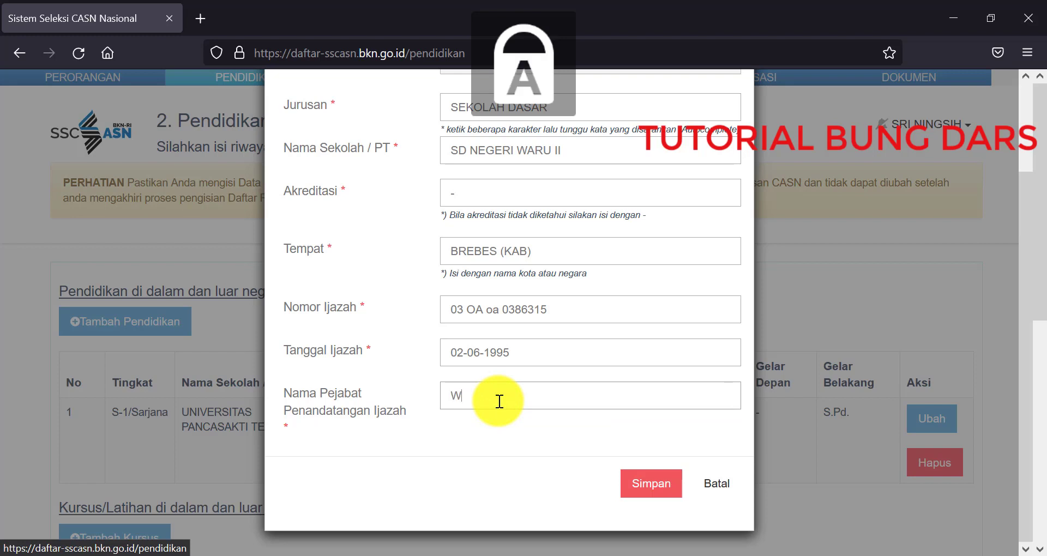
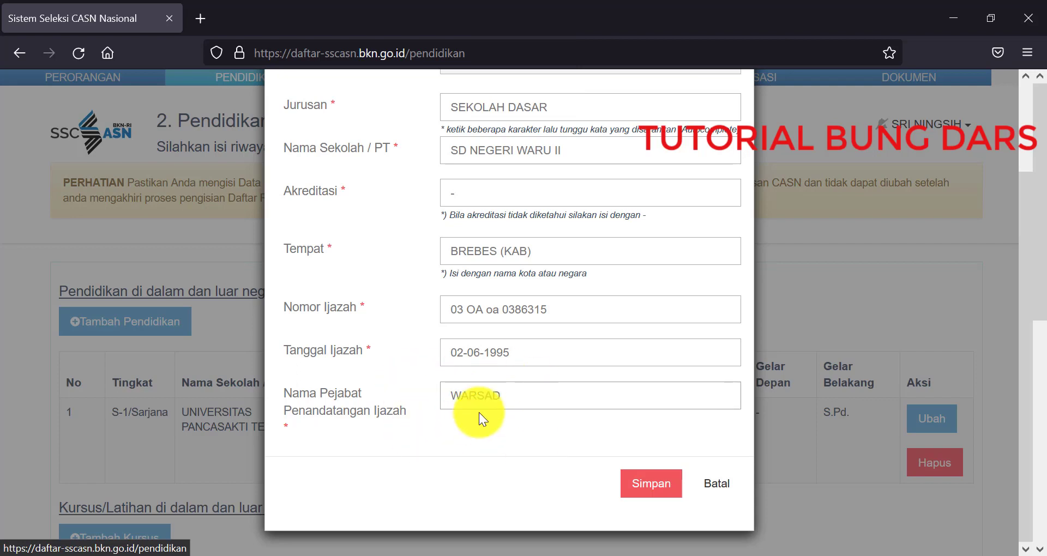
{"action": "scroll", "coordinate": [529, 437], "scroll_direction": "up", "scroll_amount": 3}
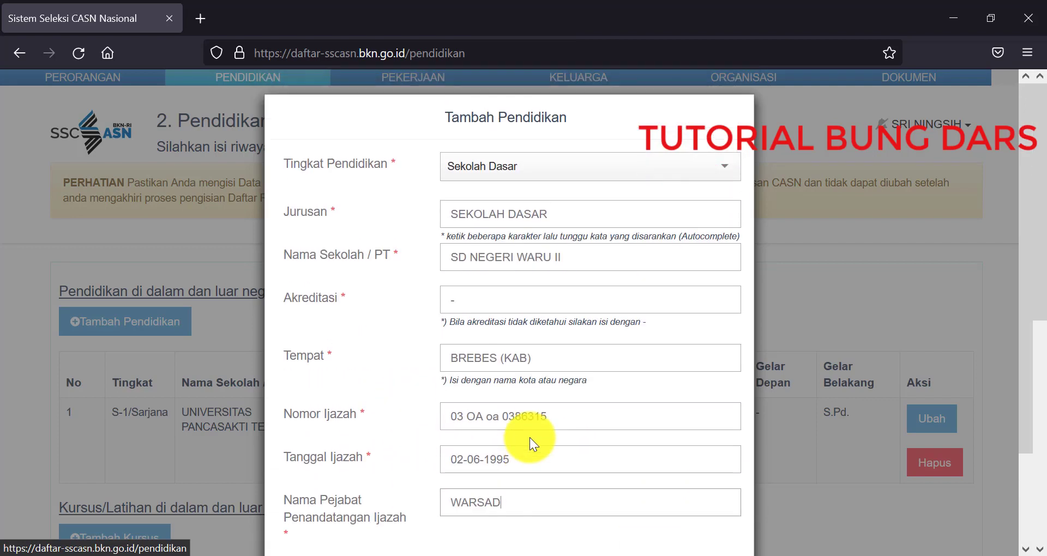
{"action": "scroll", "coordinate": [584, 323], "scroll_direction": "down", "scroll_amount": 3}
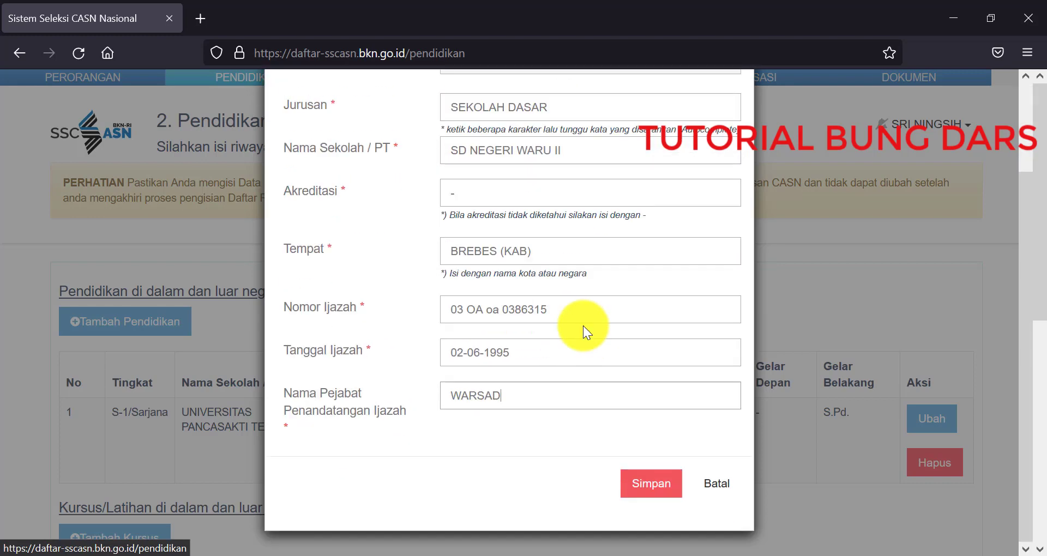
{"action": "left_click", "coordinate": [622, 487]}
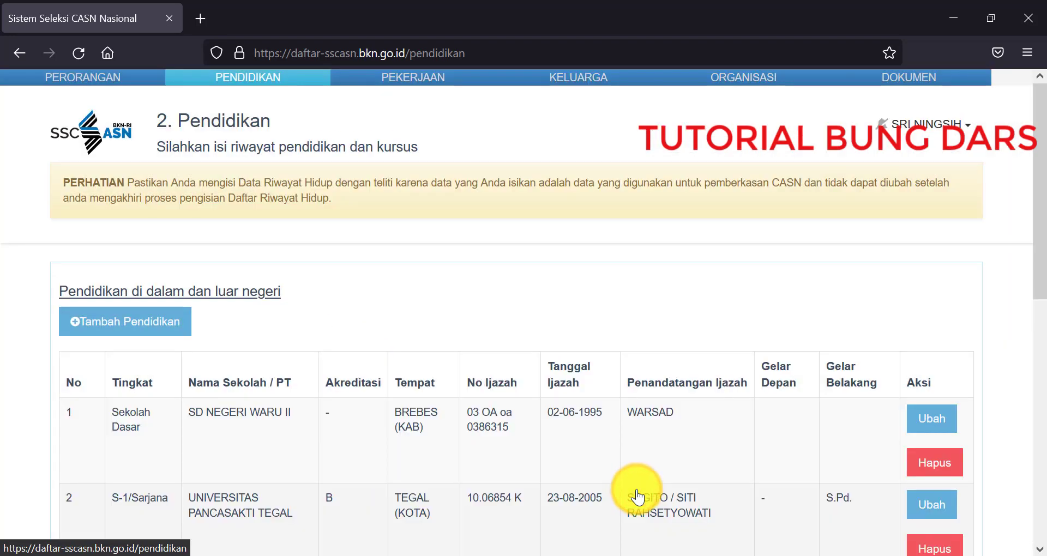
Step: Add another education entry with level SLTP and Jurusan SLTP
{"action": "scroll", "coordinate": [623, 480], "scroll_direction": "down", "scroll_amount": 2}
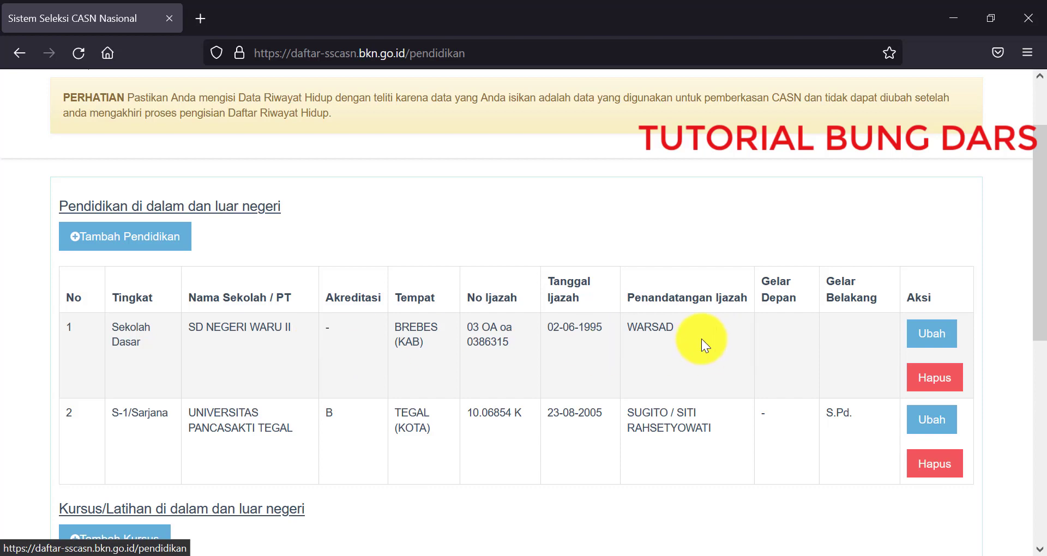
{"action": "left_click", "coordinate": [145, 234]}
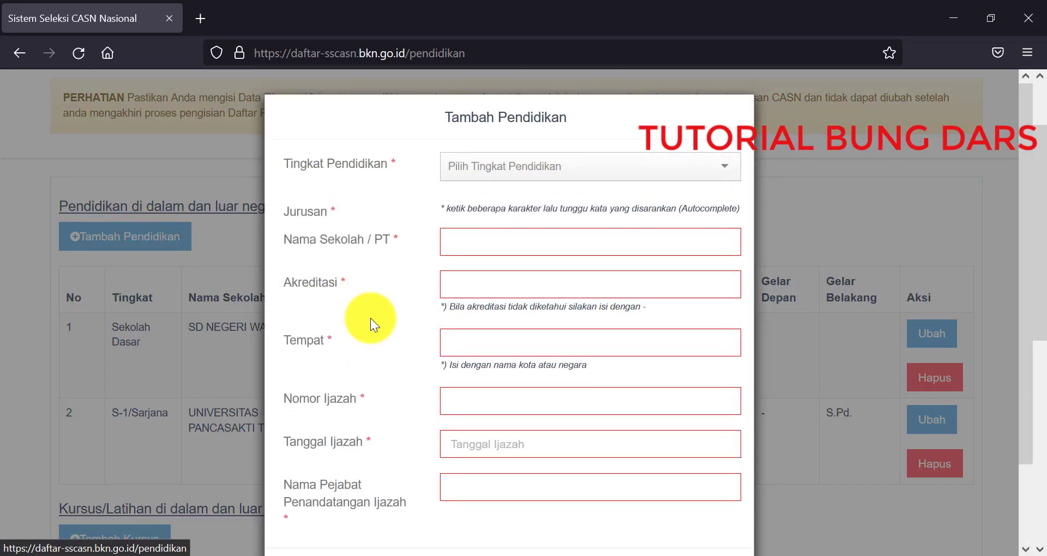
{"action": "left_click", "coordinate": [475, 181]}
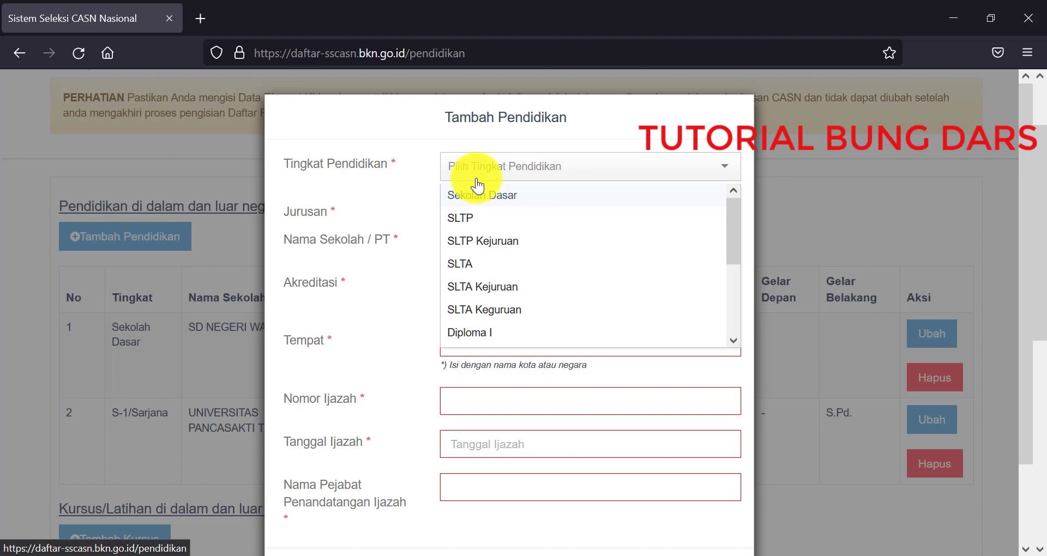
{"action": "left_click", "coordinate": [481, 216]}
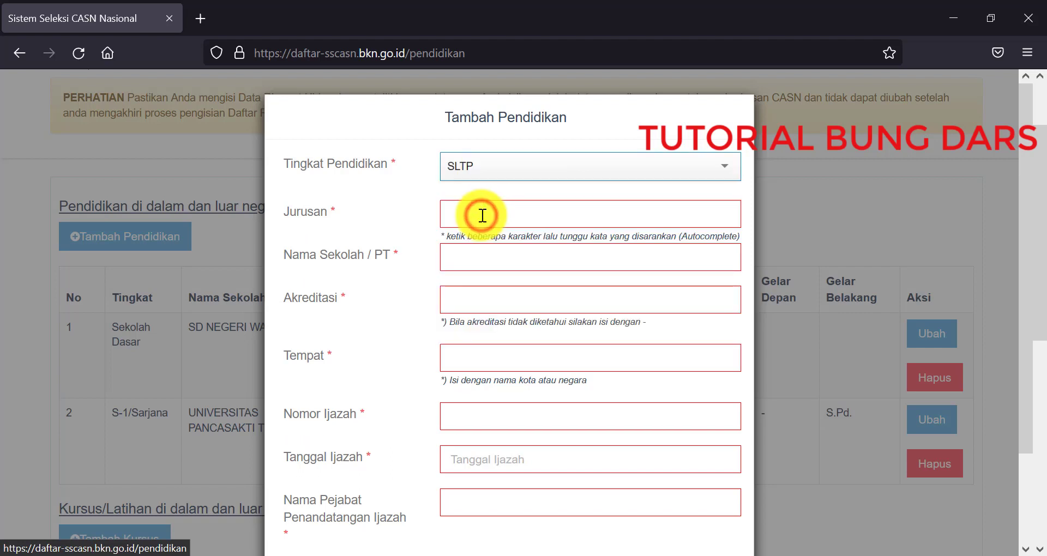
{"action": "left_click", "coordinate": [483, 215]}
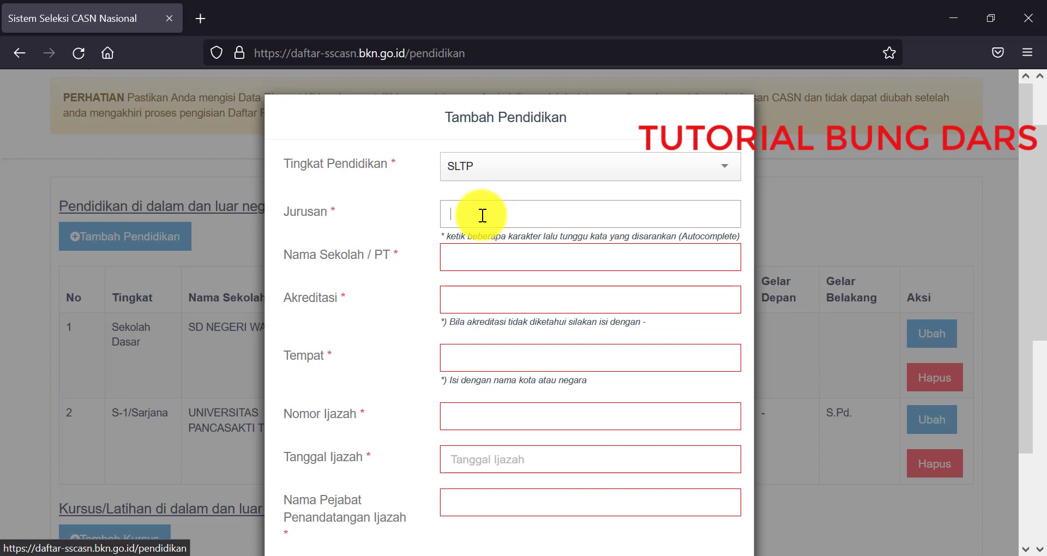
{"action": "type", "text": "SMP"}
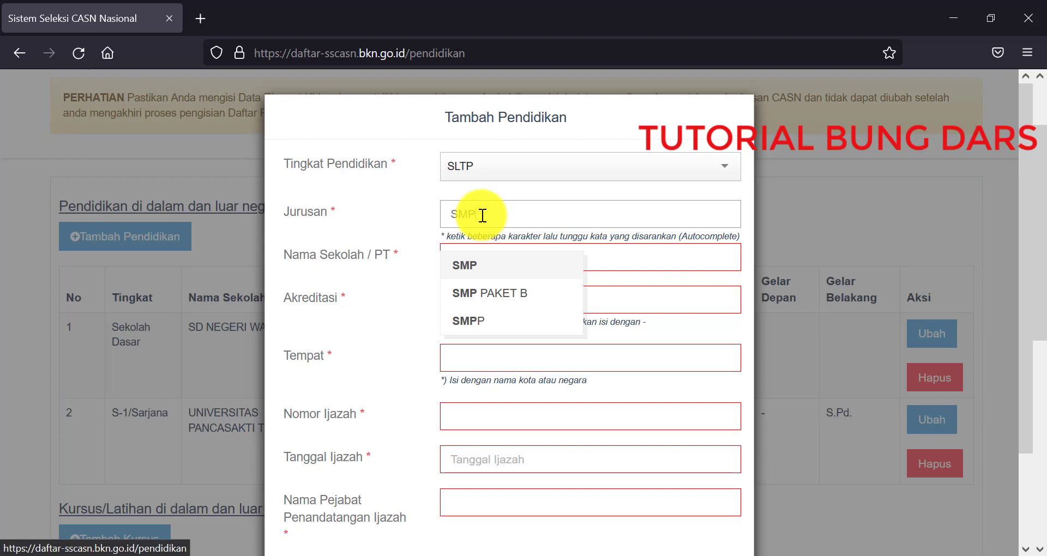
{"action": "key", "text": "BackSpace"}
{"action": "key", "text": "BackSpace"}
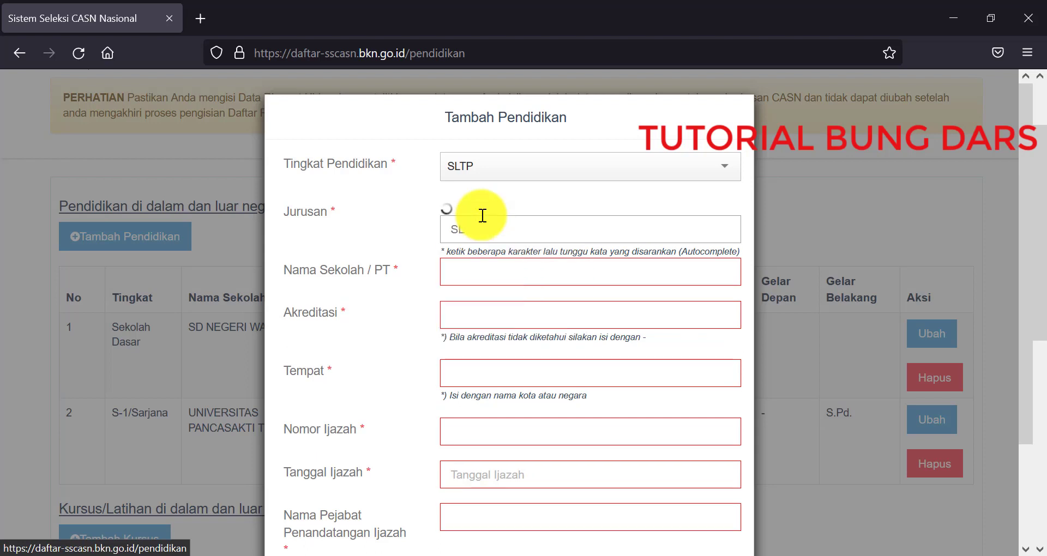
{"action": "type", "text": "LTP"}
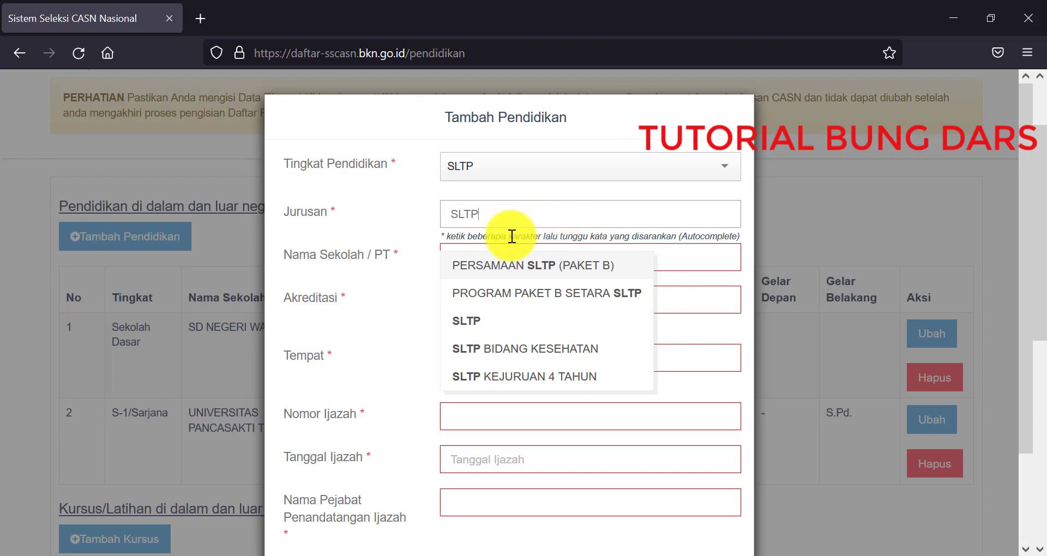
{"action": "left_click", "coordinate": [480, 324]}
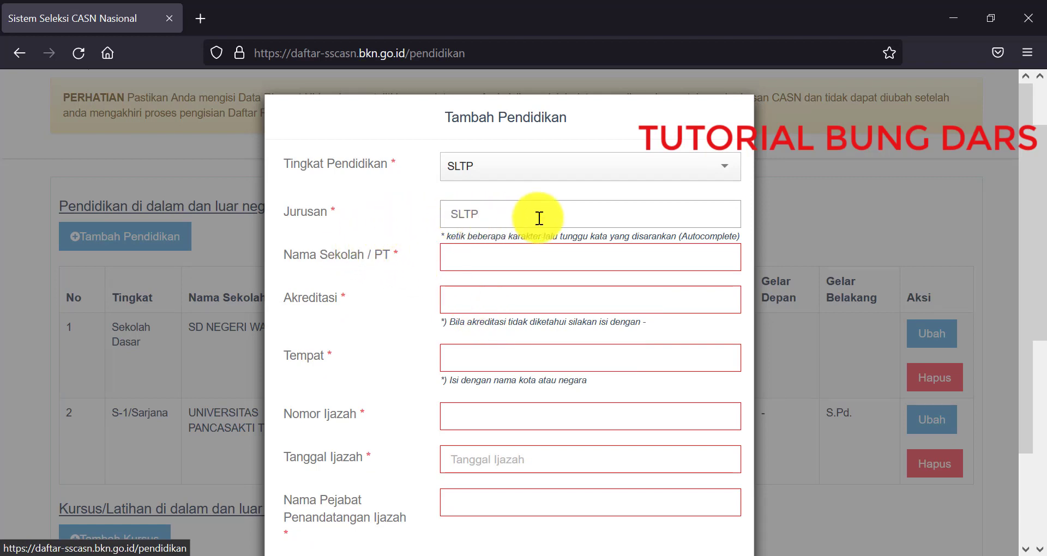
Step: Paste school name SLTP NEGERI 1 BANTARKAWUNG, set accreditation '-' and Tempat BREBES (KAB)
{"action": "left_click", "coordinate": [509, 265]}
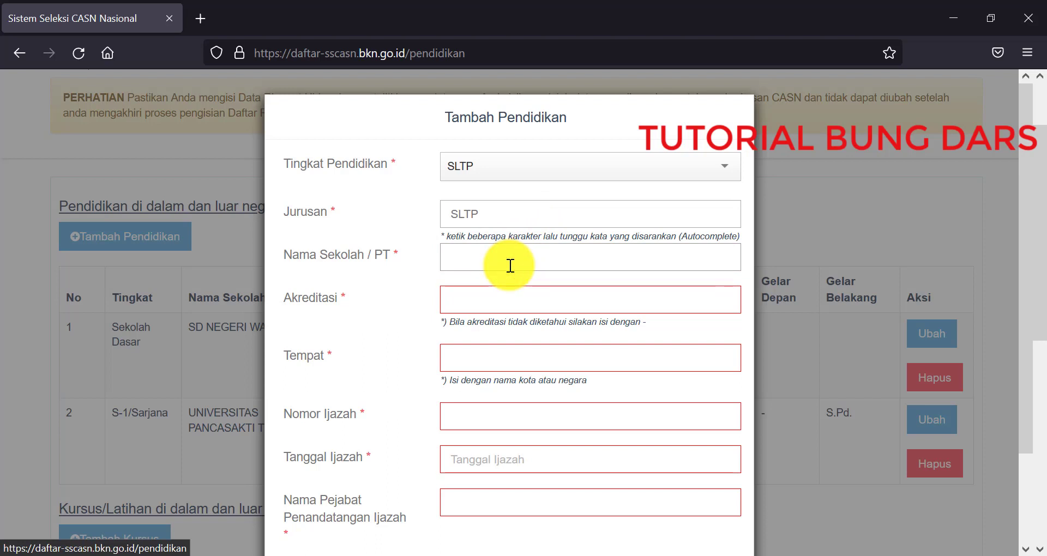
{"action": "type", "text": "SLTP NEGERI 1 BANTARKAWUNG"}
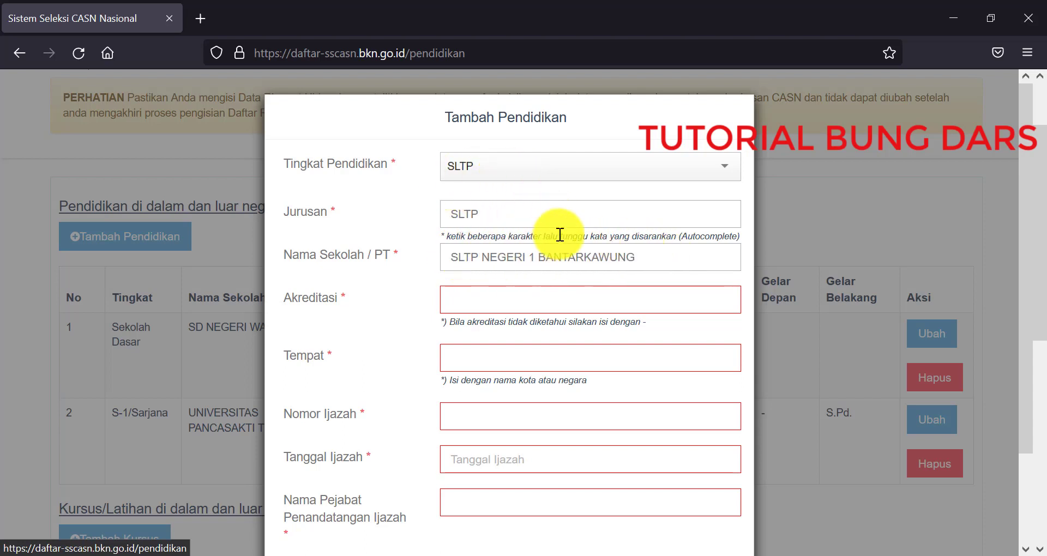
{"action": "left_click", "coordinate": [551, 289]}
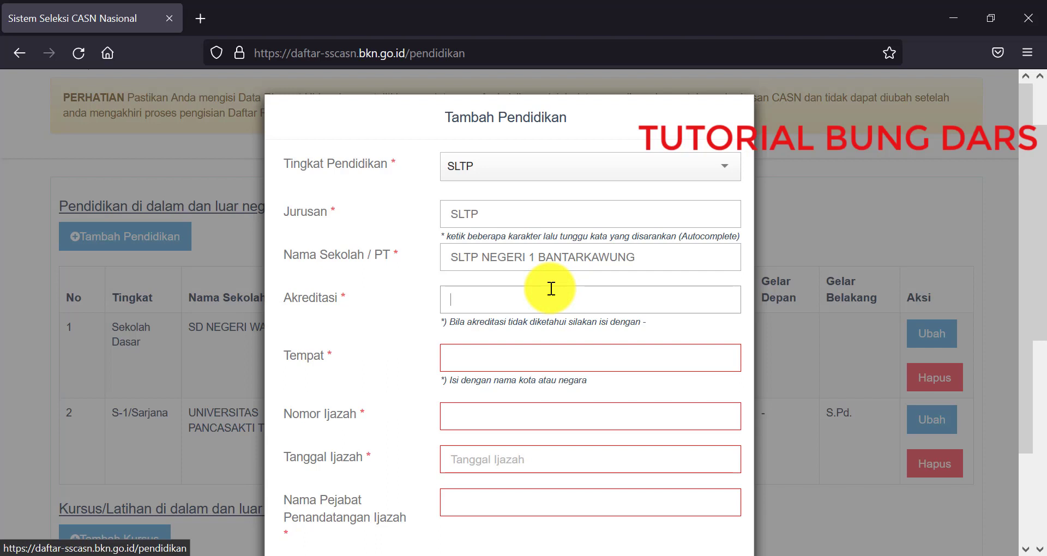
{"action": "type", "text": "-"}
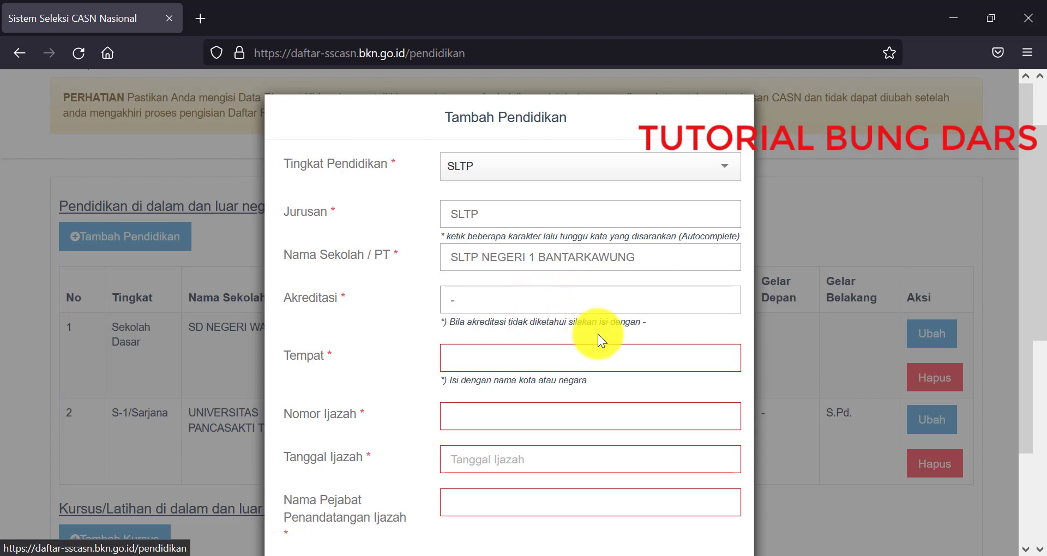
{"action": "left_click", "coordinate": [585, 358]}
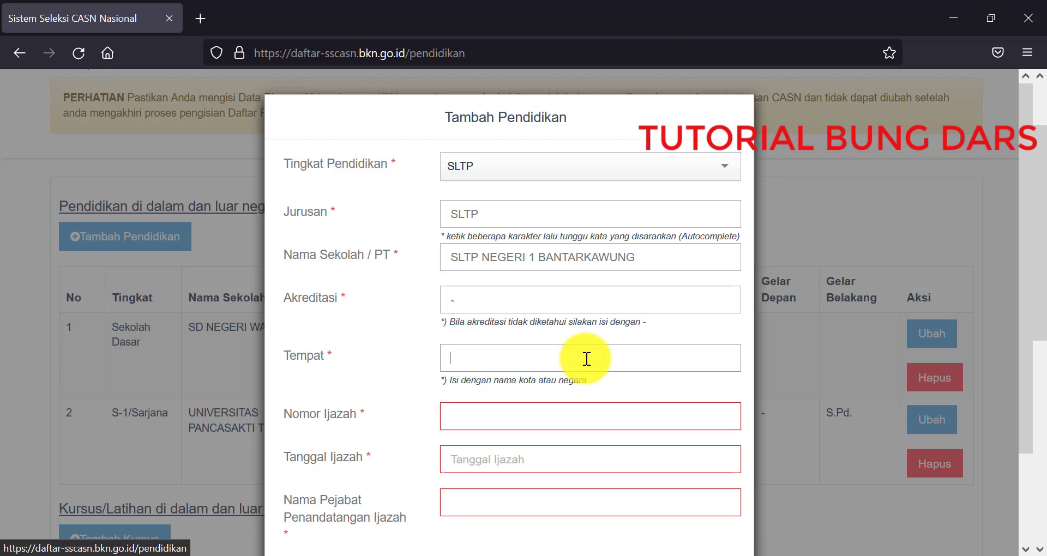
{"action": "type", "text": "BREBES"}
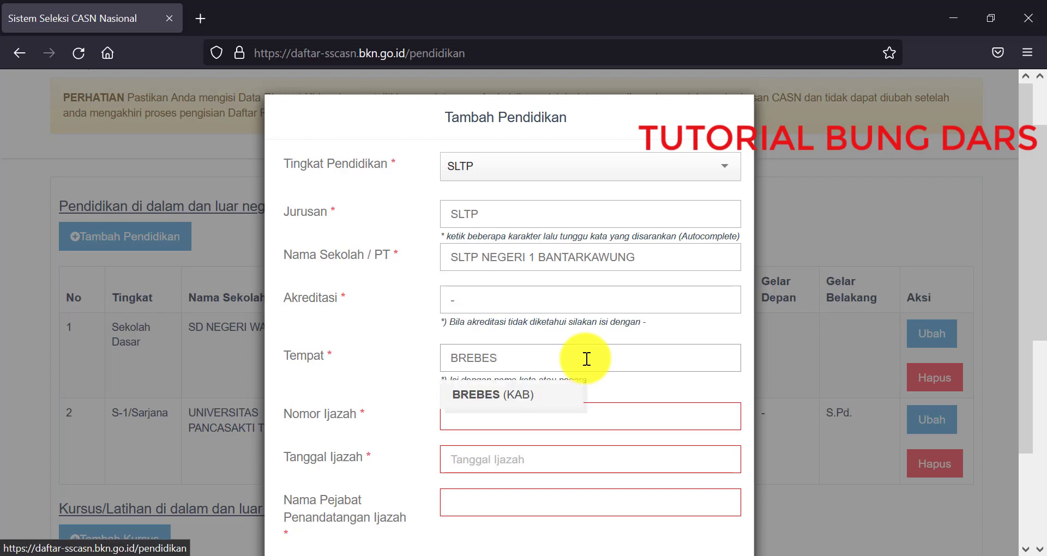
{"action": "left_click", "coordinate": [551, 398]}
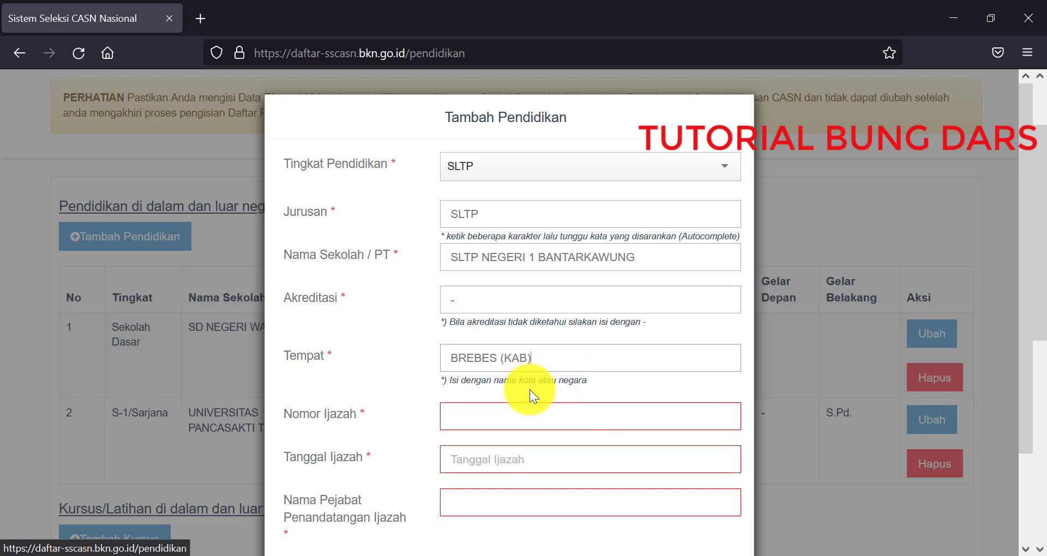
{"action": "left_click", "coordinate": [532, 414]}
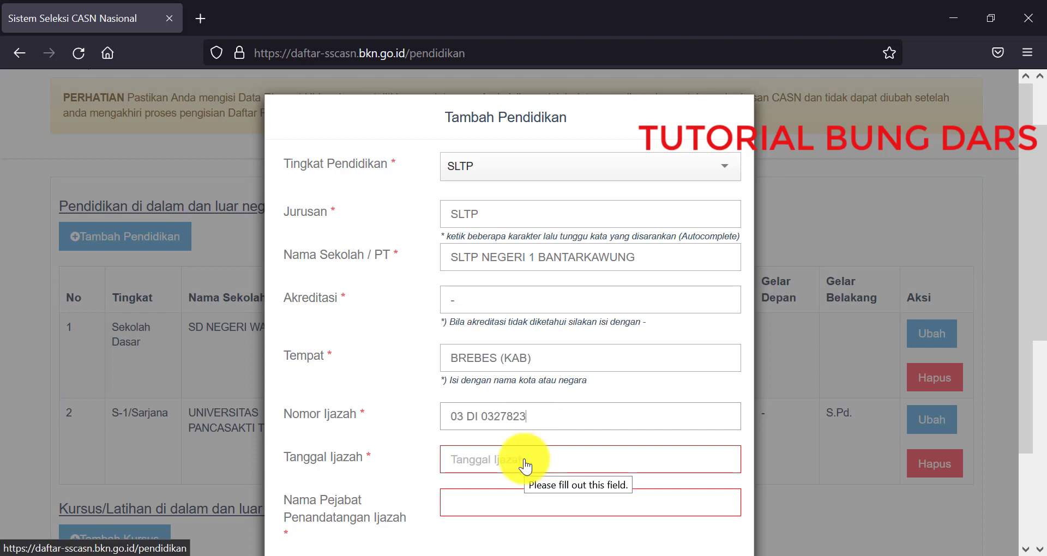
Step: Pick 25 May 1998 as the SLTP certificate date in the Tanggal Ijazah picker
{"action": "left_click", "coordinate": [524, 459]}
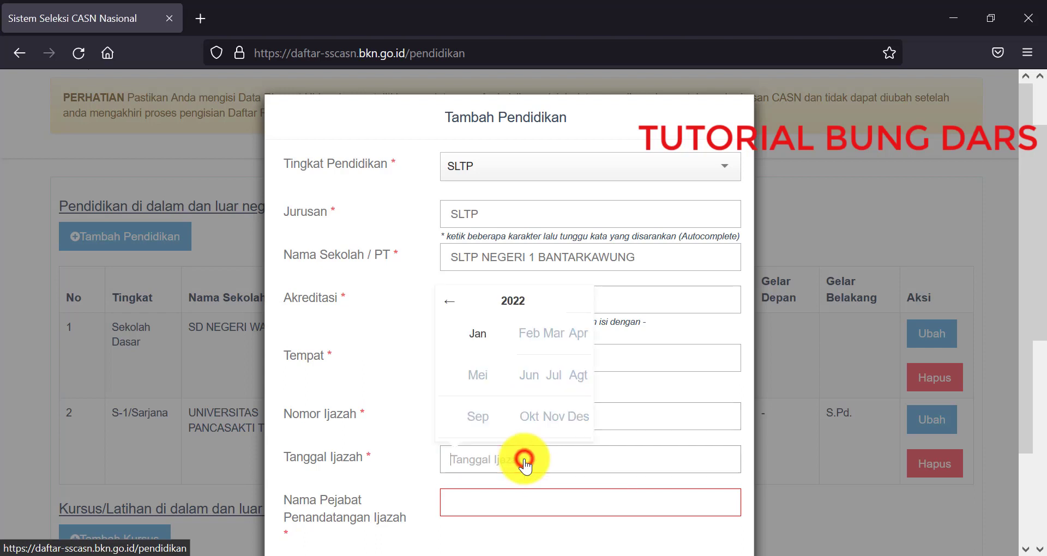
{"action": "left_click", "coordinate": [509, 306]}
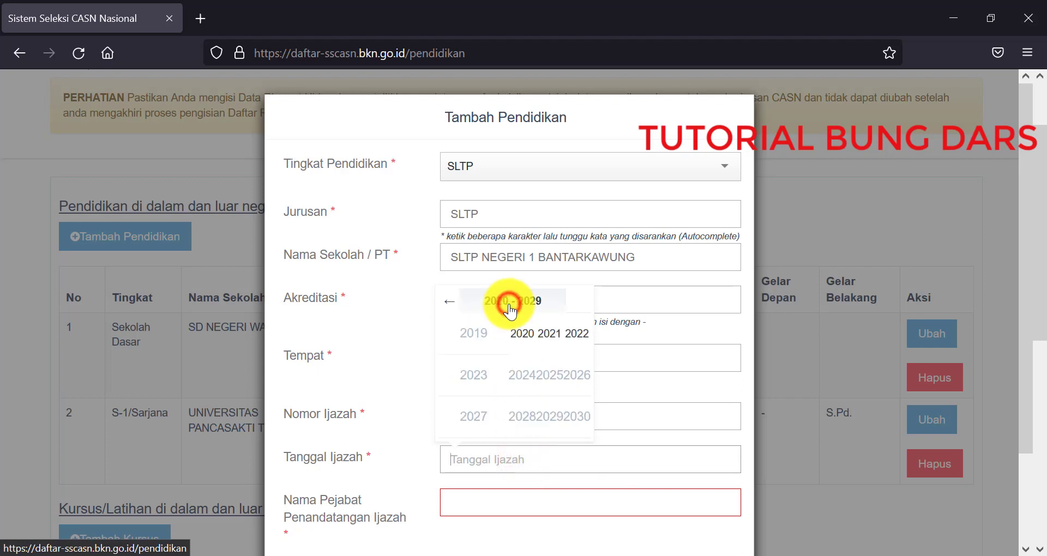
{"action": "left_click", "coordinate": [453, 303]}
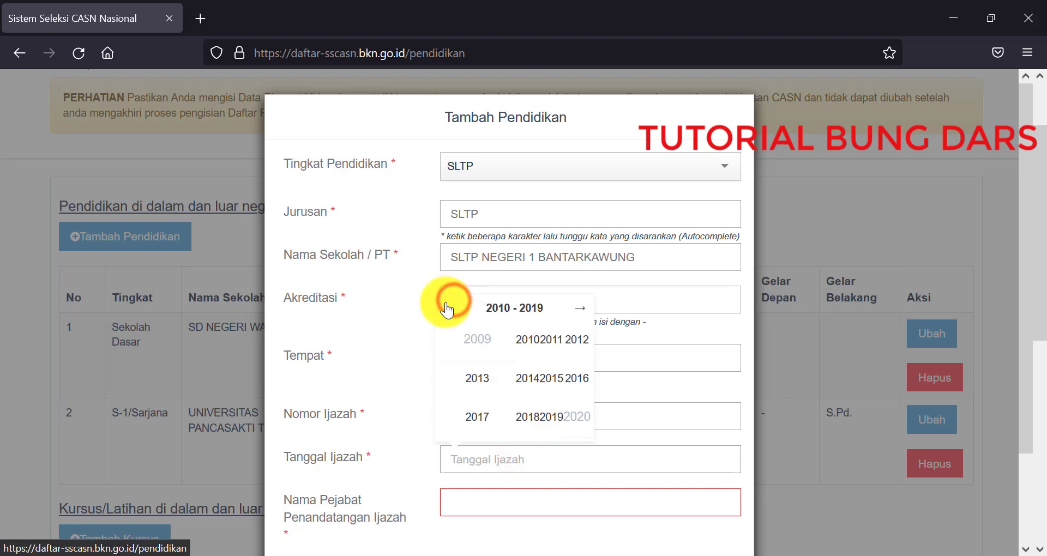
{"action": "left_click", "coordinate": [447, 310]}
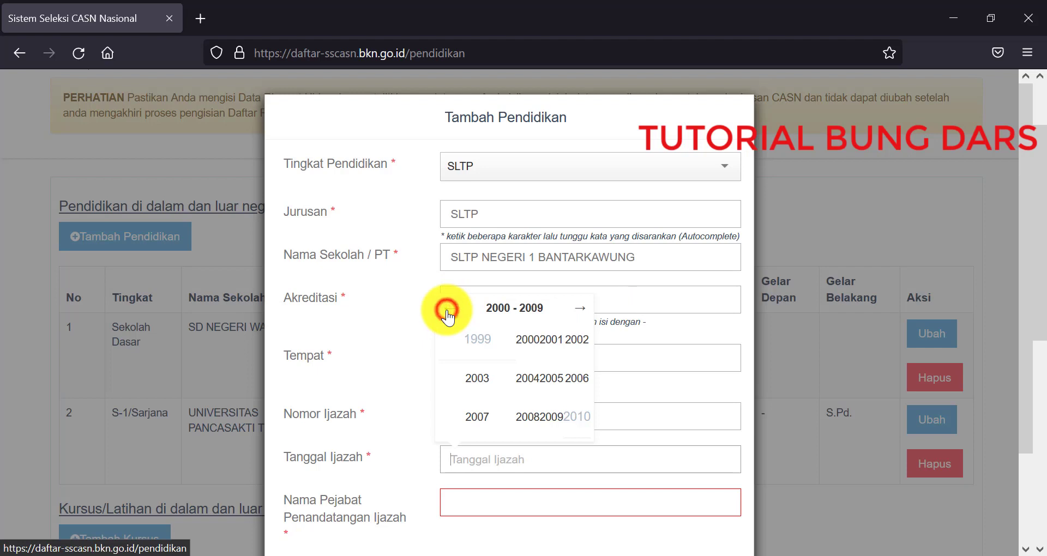
{"action": "left_click", "coordinate": [449, 312]}
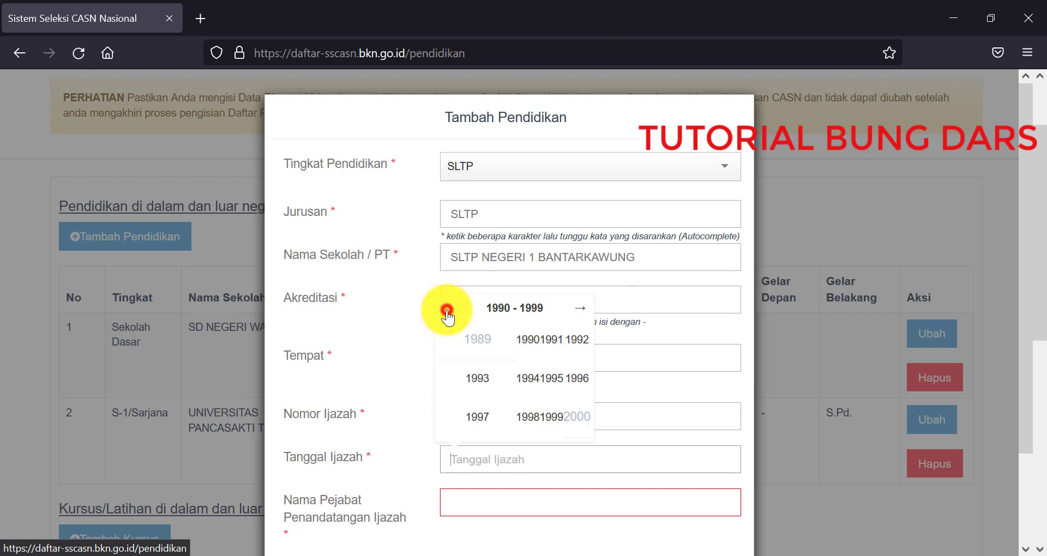
{"action": "left_click", "coordinate": [527, 418]}
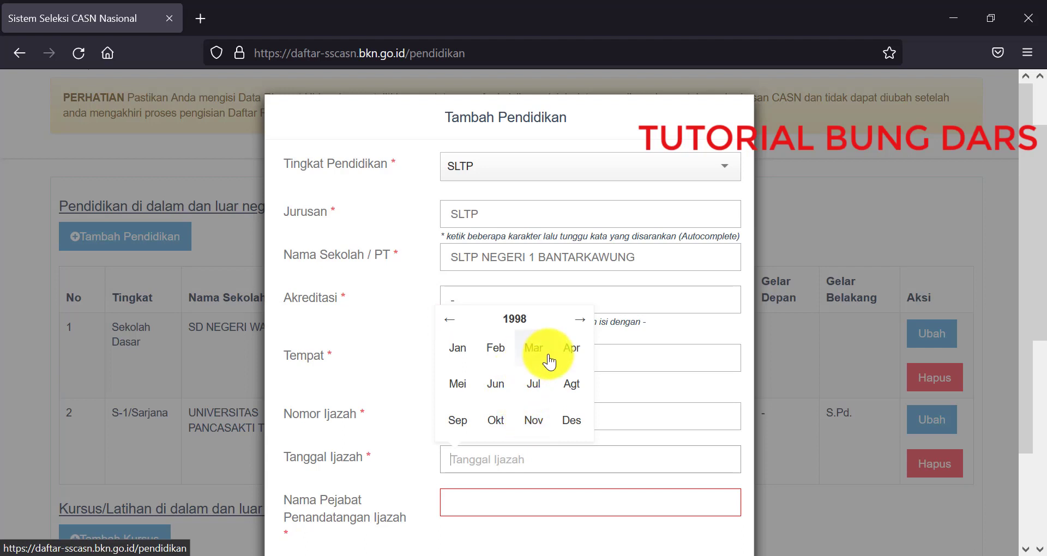
{"action": "left_click", "coordinate": [461, 383]}
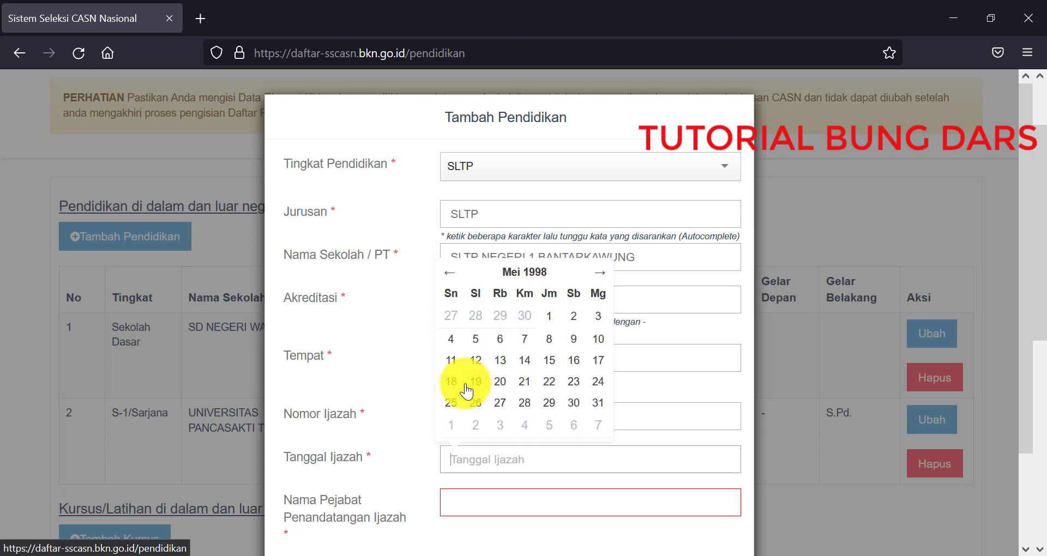
{"action": "left_click", "coordinate": [450, 403]}
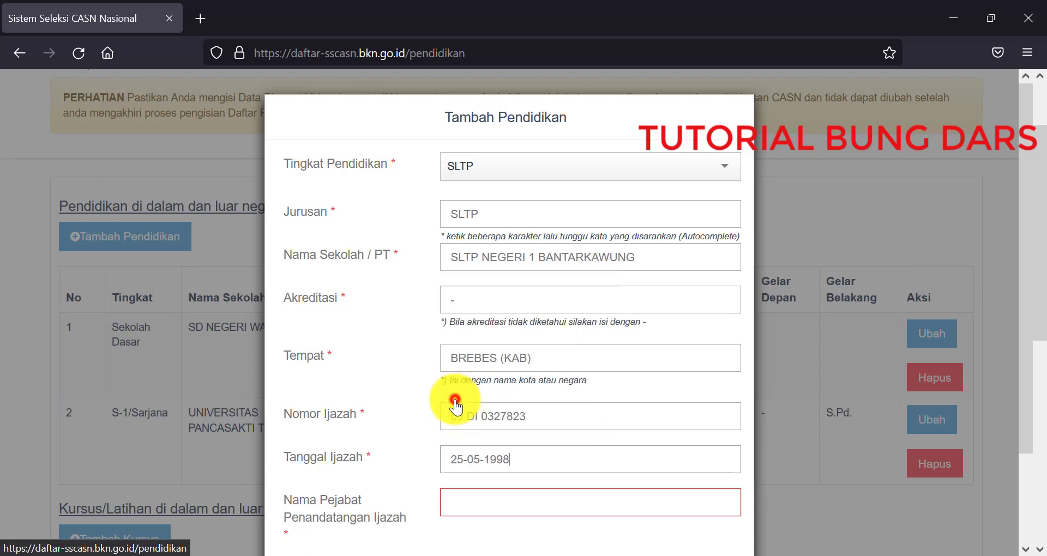
{"action": "left_click", "coordinate": [406, 466]}
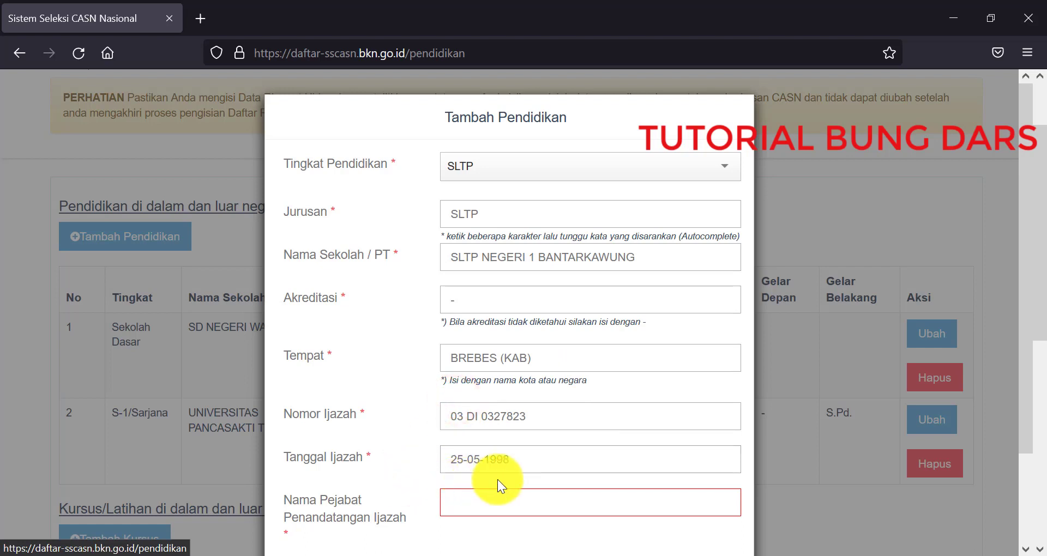
{"action": "scroll", "coordinate": [498, 479], "scroll_direction": "down", "scroll_amount": 2}
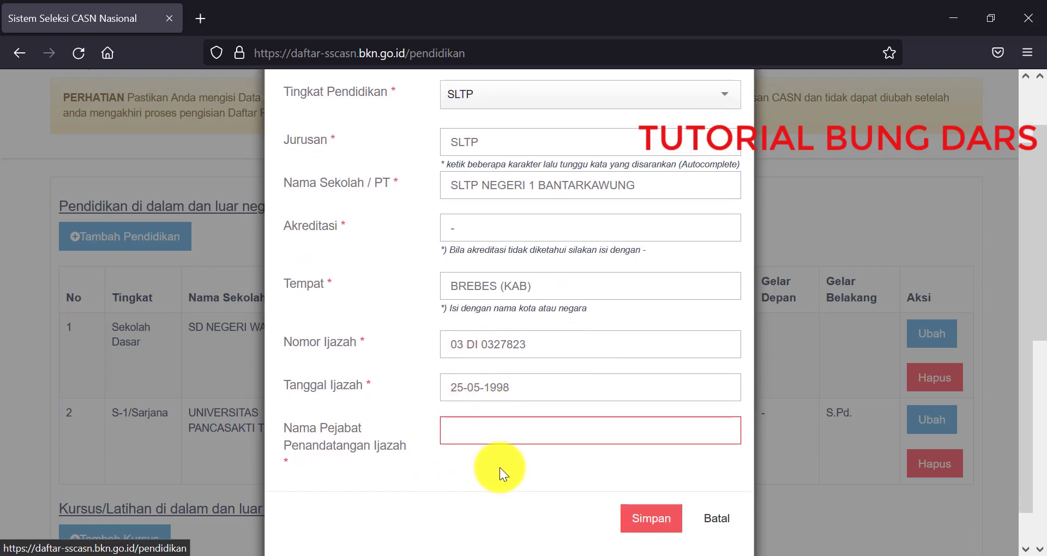
{"action": "left_click", "coordinate": [500, 433]}
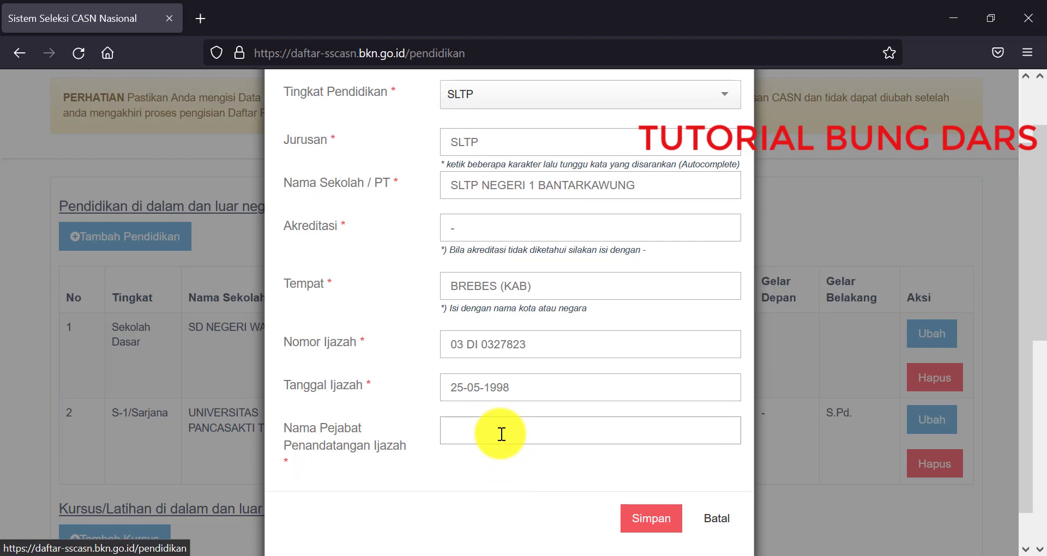
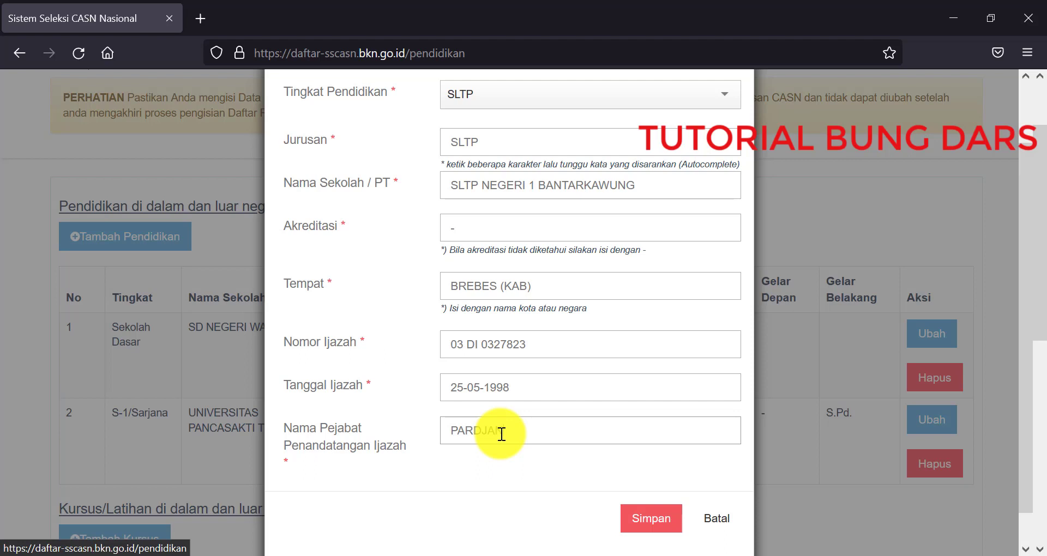
{"action": "scroll", "coordinate": [562, 440], "scroll_direction": "up", "scroll_amount": 1}
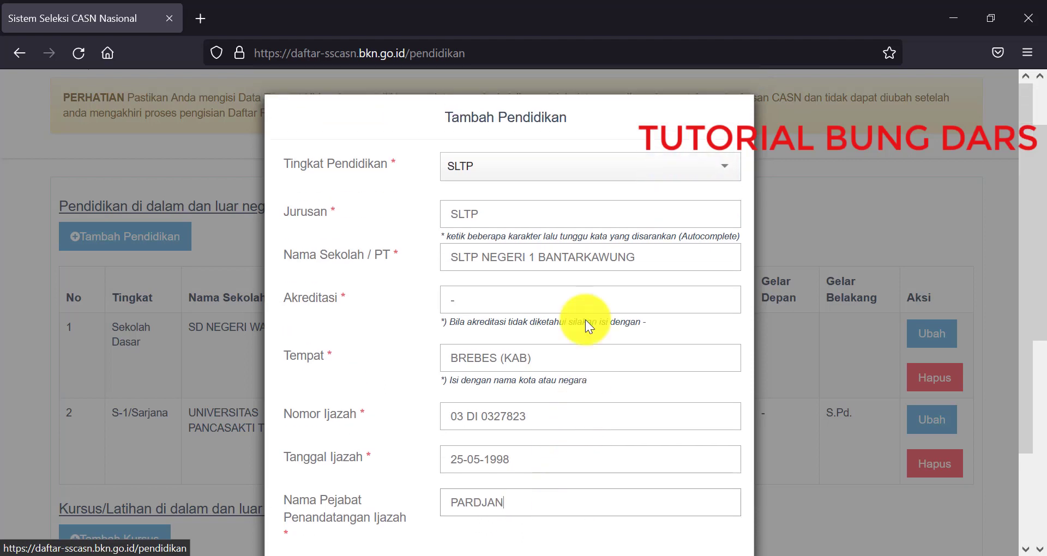
{"action": "scroll", "coordinate": [585, 305], "scroll_direction": "down", "scroll_amount": 2}
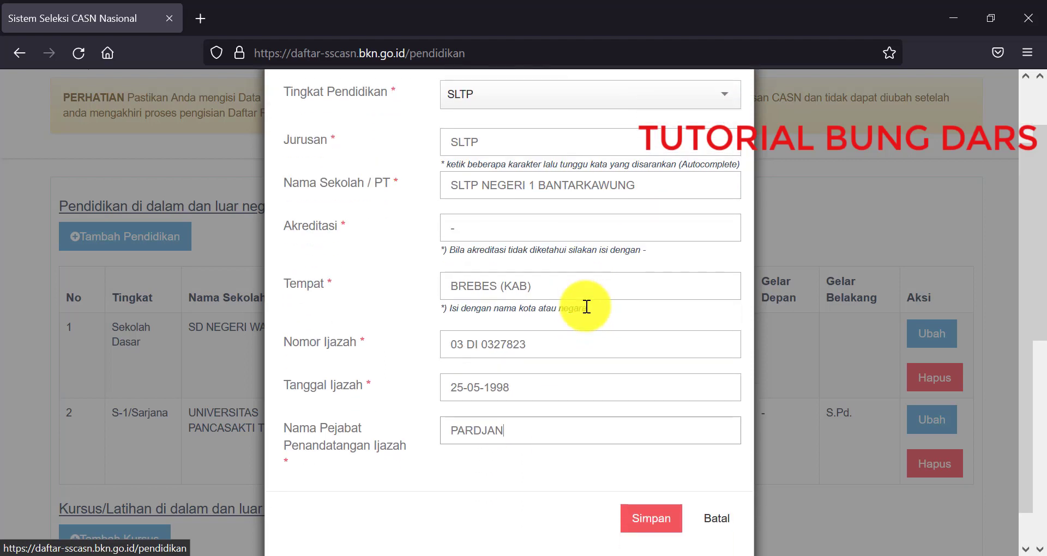
{"action": "scroll", "coordinate": [587, 307], "scroll_direction": "down", "scroll_amount": 1}
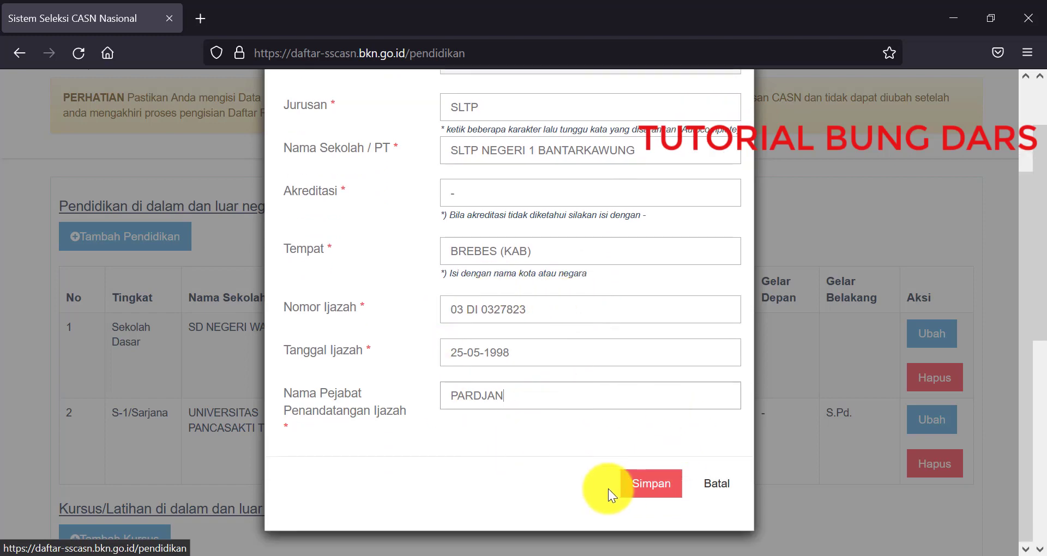
{"action": "left_click", "coordinate": [627, 484]}
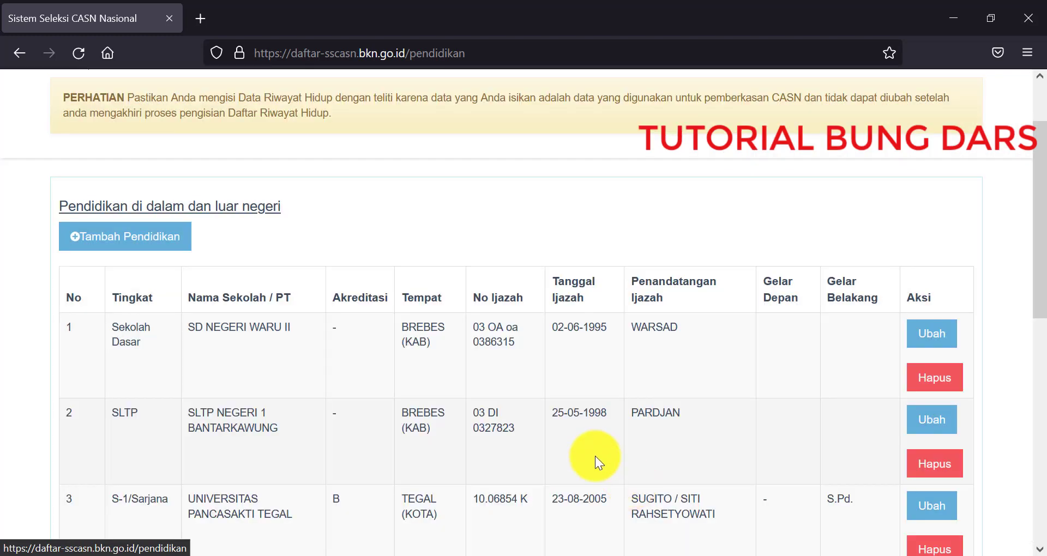
{"action": "scroll", "coordinate": [594, 456], "scroll_direction": "down", "scroll_amount": 2}
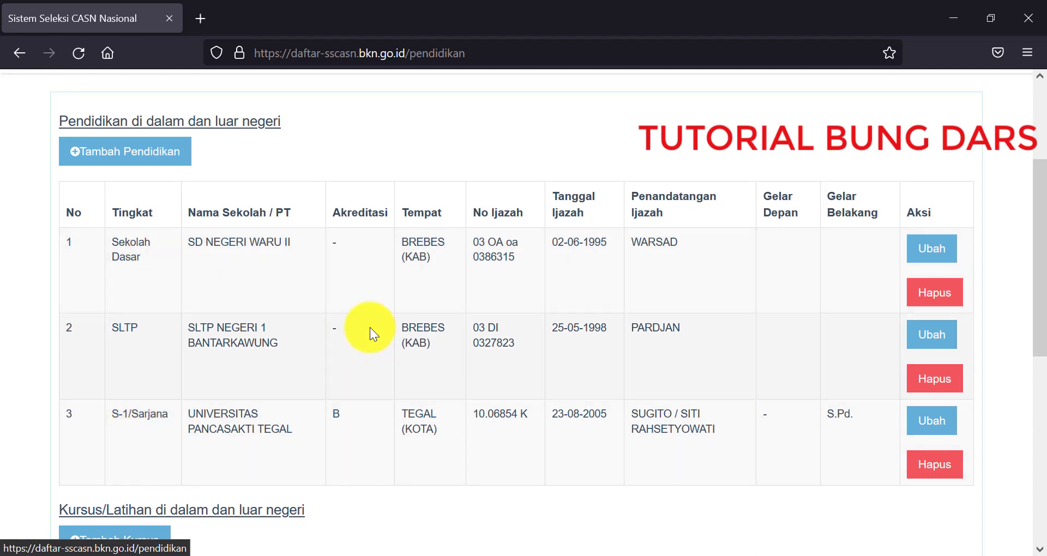
{"action": "scroll", "coordinate": [150, 361], "scroll_direction": "up", "scroll_amount": 2}
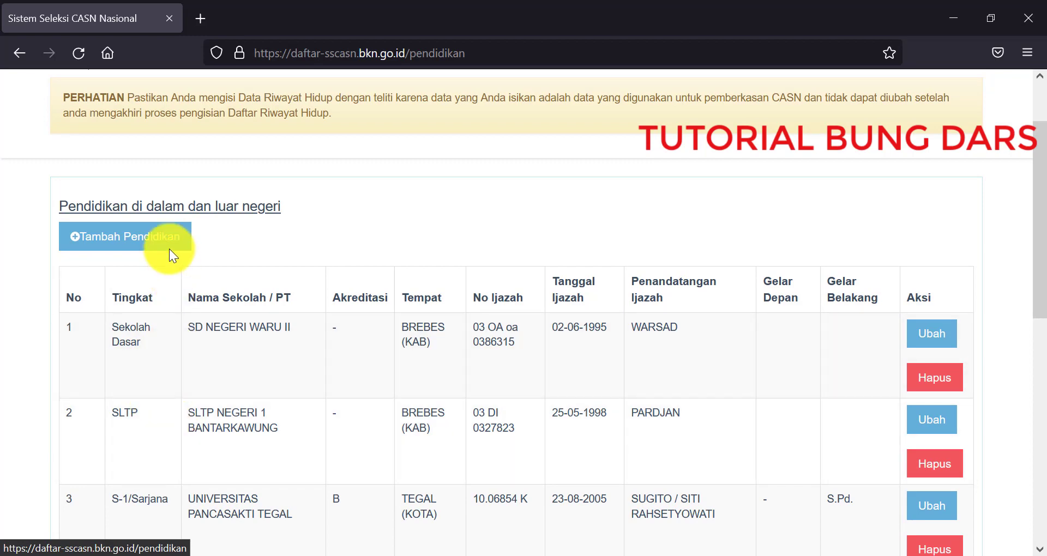
Step: Start a new Tambah Pendidikan entry and choose SLTA as the Tingkat Pendidikan
{"action": "left_click", "coordinate": [167, 238]}
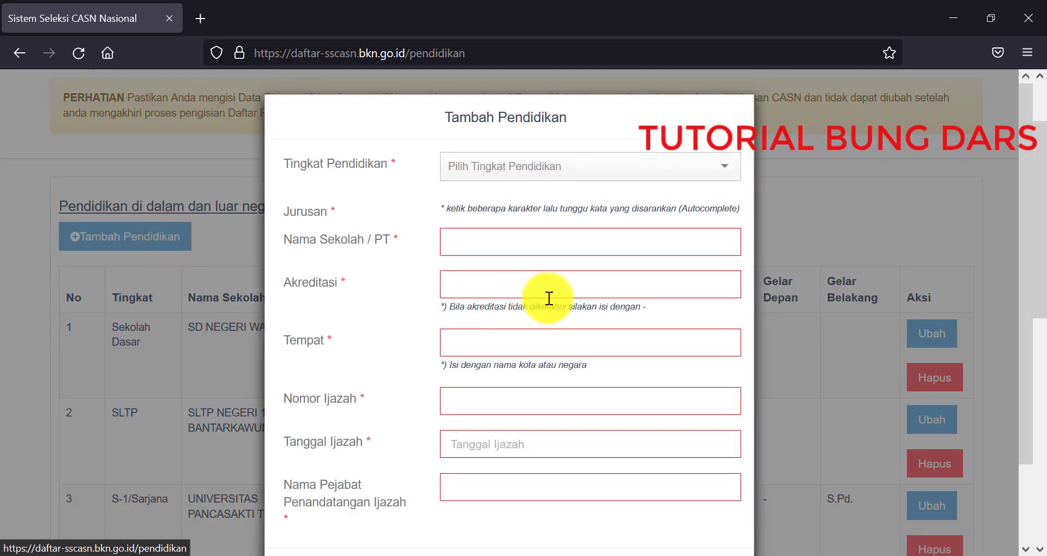
{"action": "left_click", "coordinate": [567, 172]}
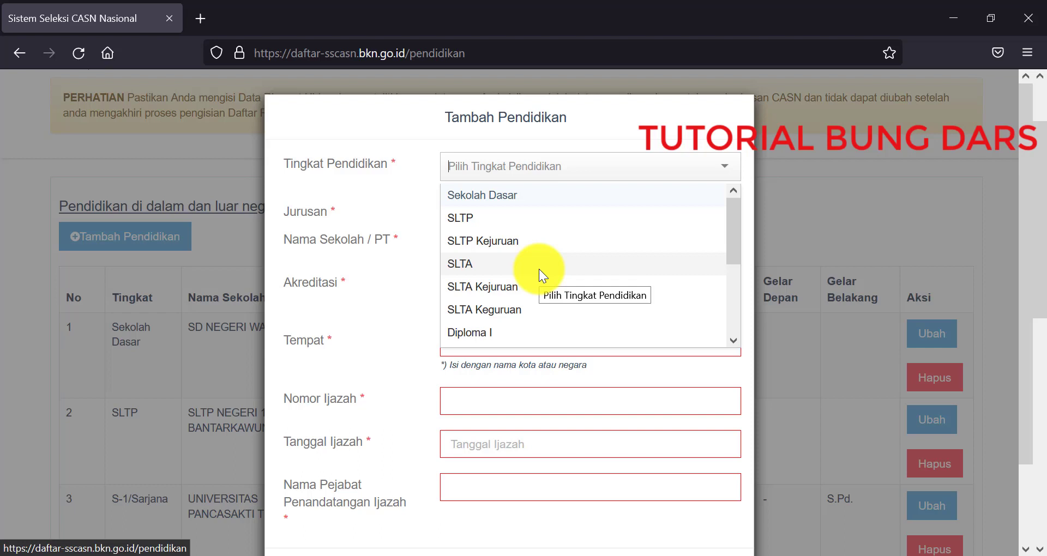
{"action": "scroll", "coordinate": [539, 270], "scroll_direction": "down", "scroll_amount": 3}
{"action": "scroll", "coordinate": [539, 269], "scroll_direction": "up", "scroll_amount": 3}
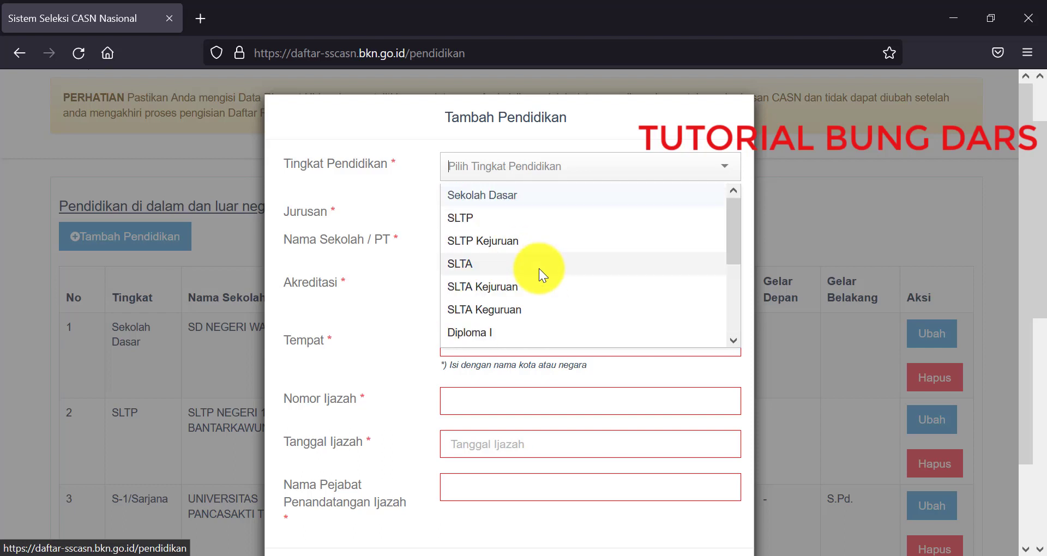
{"action": "left_click", "coordinate": [539, 268]}
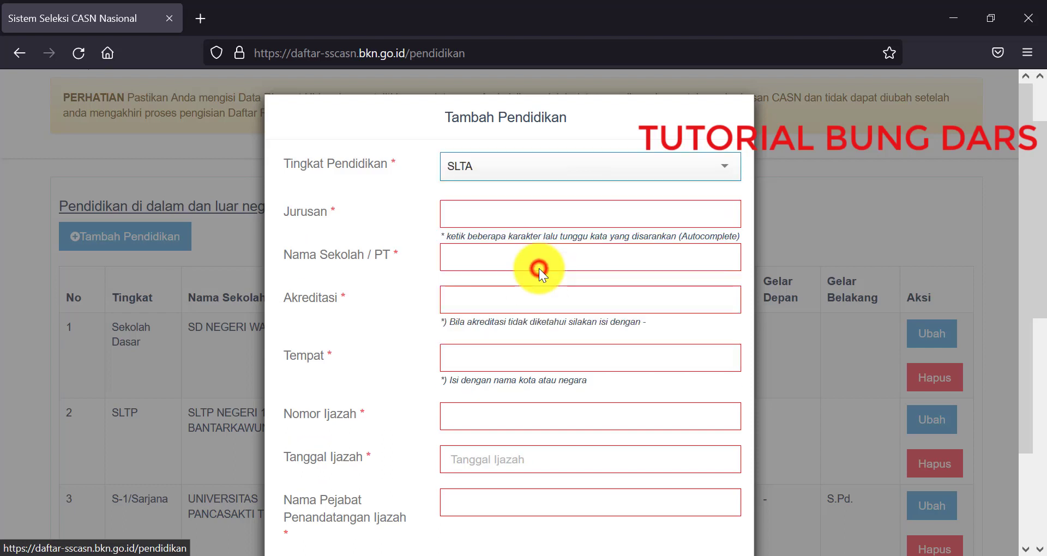
Step: Enter SMU in the Jurusan field, accepting the SMU autocomplete suggestion
{"action": "left_click", "coordinate": [524, 221]}
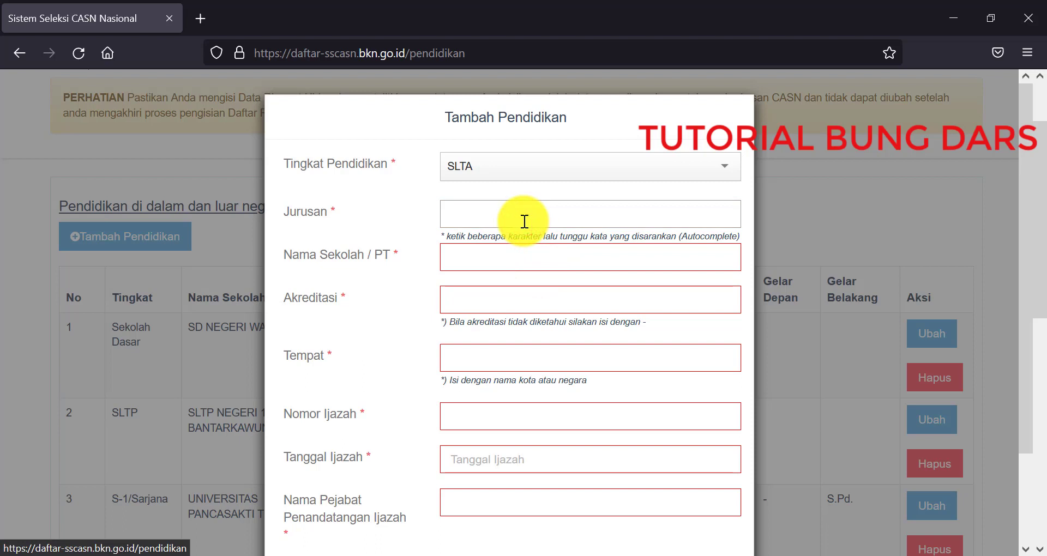
{"action": "left_click", "coordinate": [381, 195]}
{"action": "left_click", "coordinate": [447, 213]}
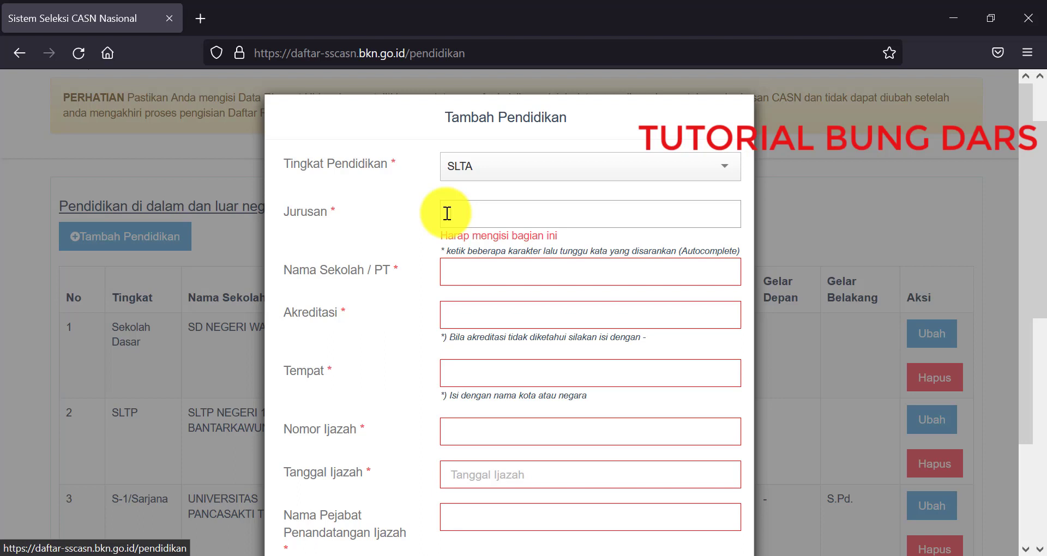
{"action": "type", "text": "SMU"}
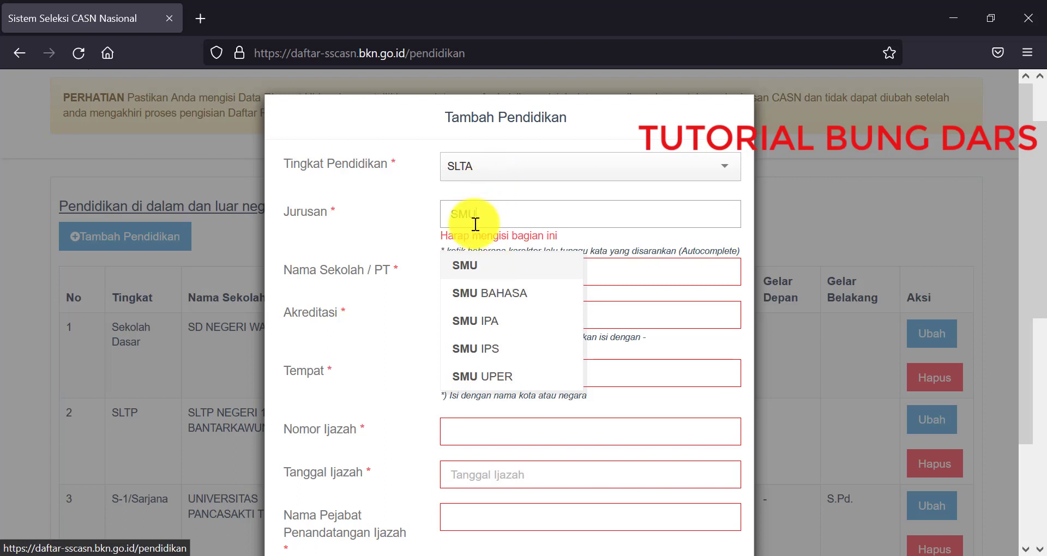
{"action": "left_click", "coordinate": [480, 267]}
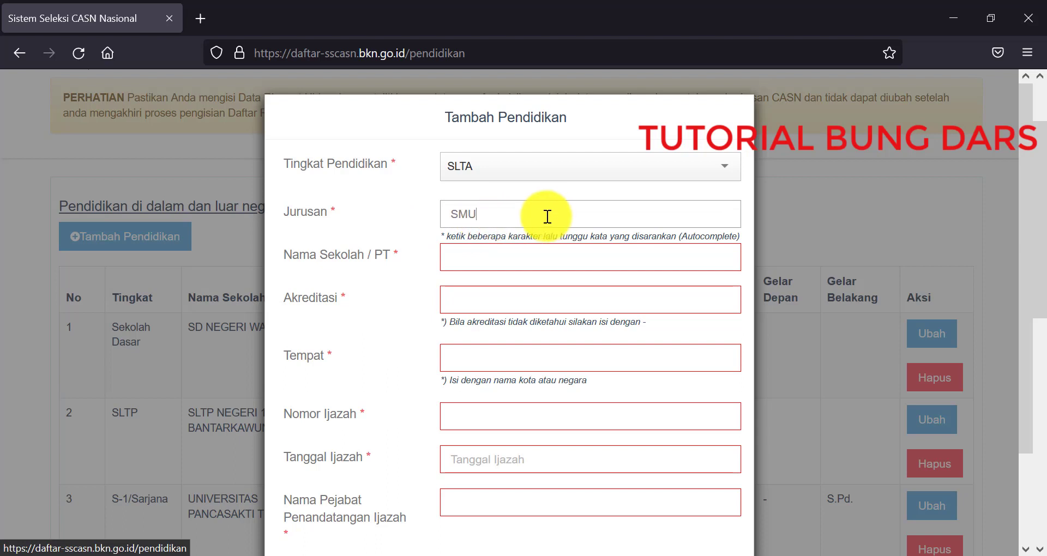
{"action": "scroll", "coordinate": [547, 217], "scroll_direction": "down", "scroll_amount": 2}
{"action": "left_click", "coordinate": [542, 185]}
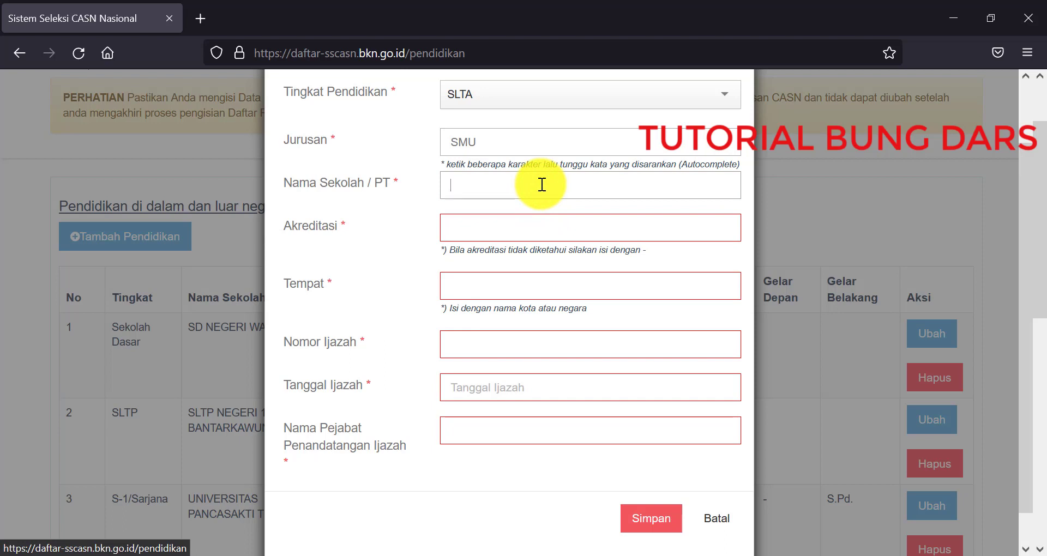
Step: Enter school SMU NEGERI 1 BANTARKAWUNG, accreditation '-', and place BREBES (KAB)
{"action": "type", "text": "SMU NEGERI 1 BANTARKAWUNG"}
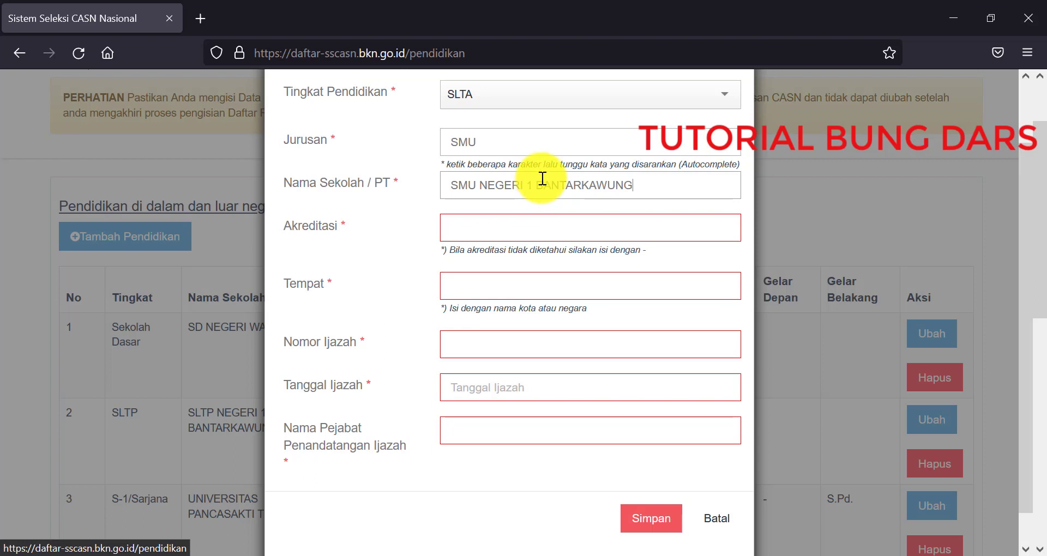
{"action": "left_click", "coordinate": [605, 233]}
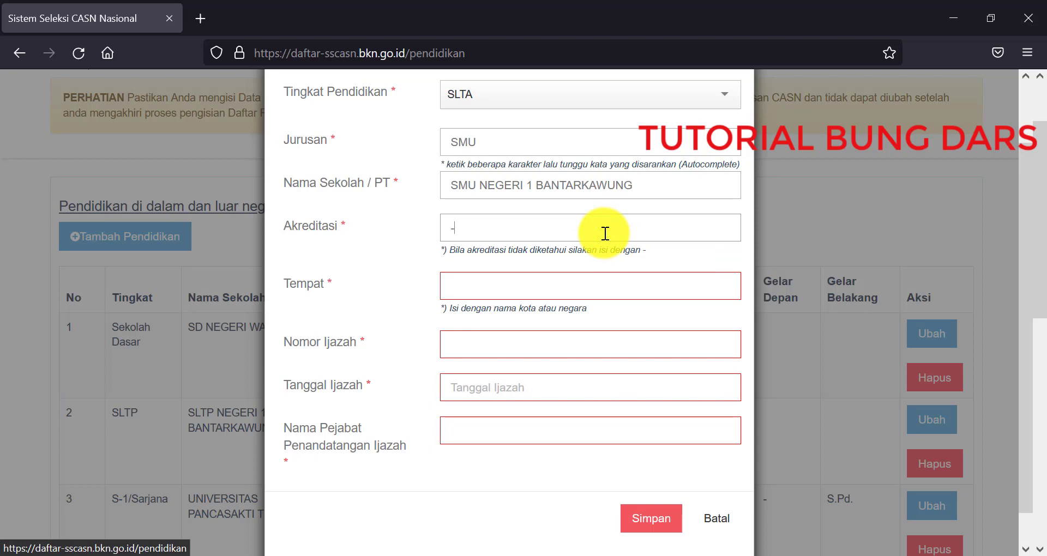
{"action": "left_click", "coordinate": [518, 280]}
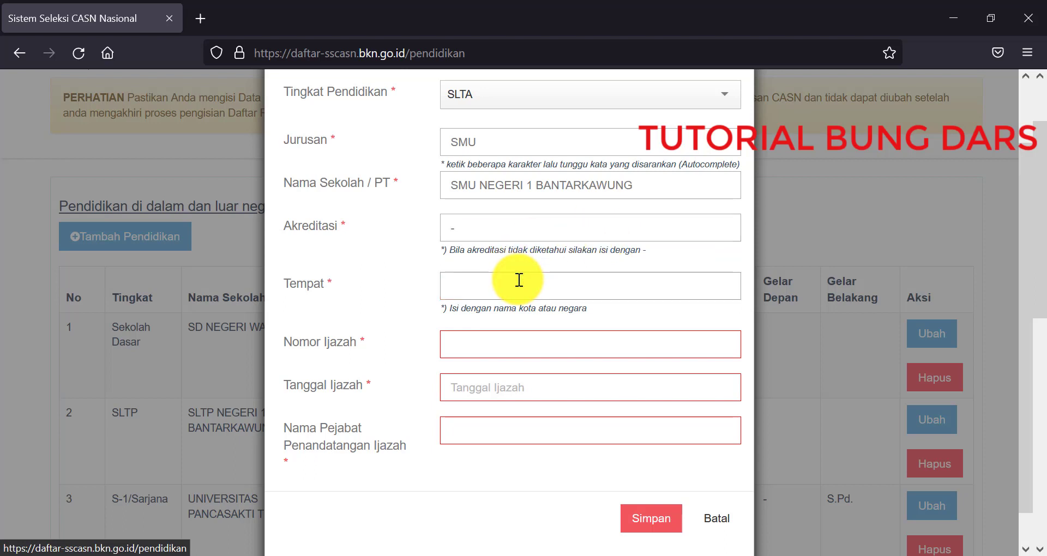
{"action": "type", "text": "BRBES"}
{"action": "key", "text": "BackSpace"}
{"action": "key", "text": "BackSpace"}
{"action": "key", "text": "BackSpace"}
{"action": "type", "text": "E"}
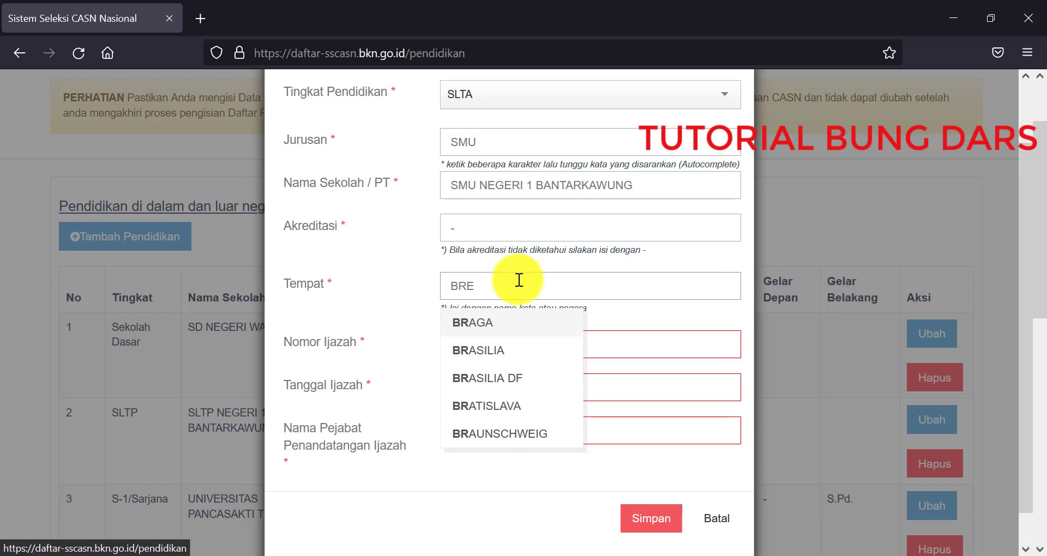
{"action": "type", "text": "B"}
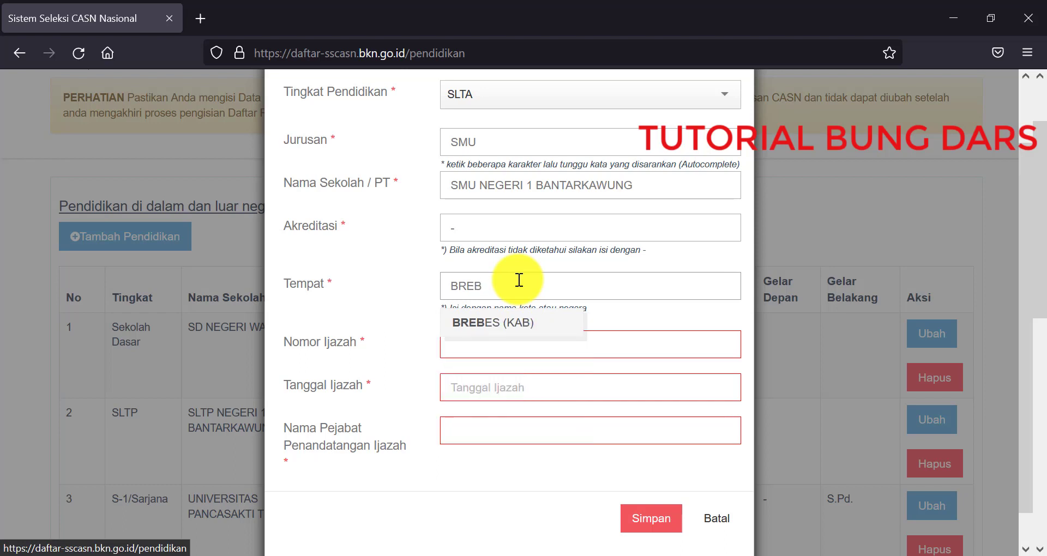
{"action": "left_click", "coordinate": [517, 321]}
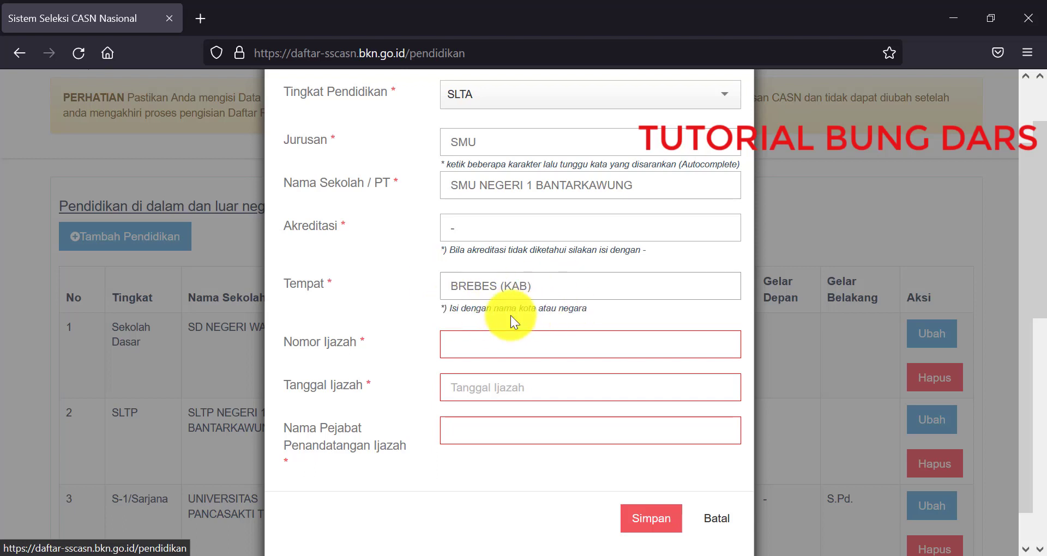
Step: Paste the certificate number and set the Tanggal Ijazah to 13-06-2001
{"action": "left_click", "coordinate": [474, 338]}
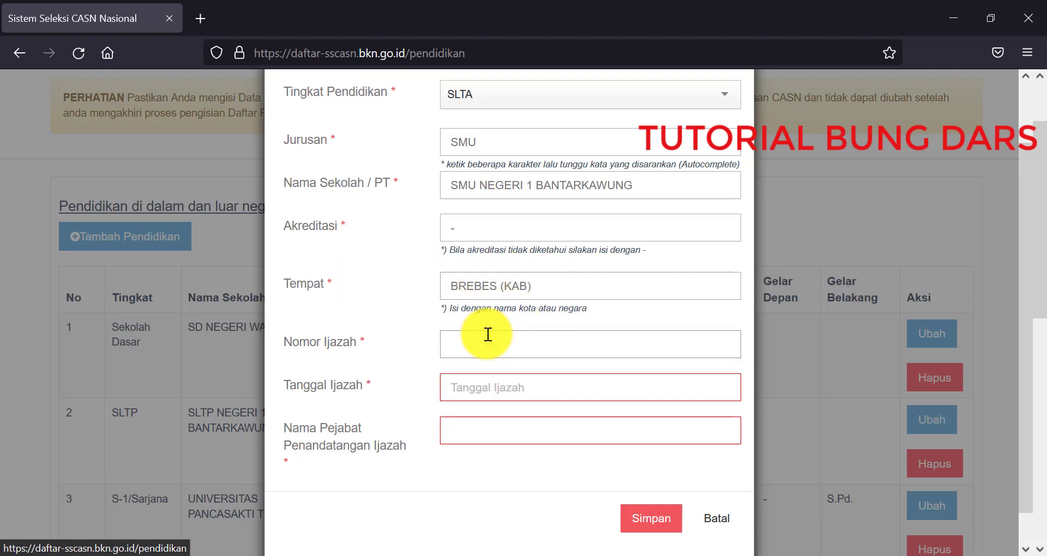
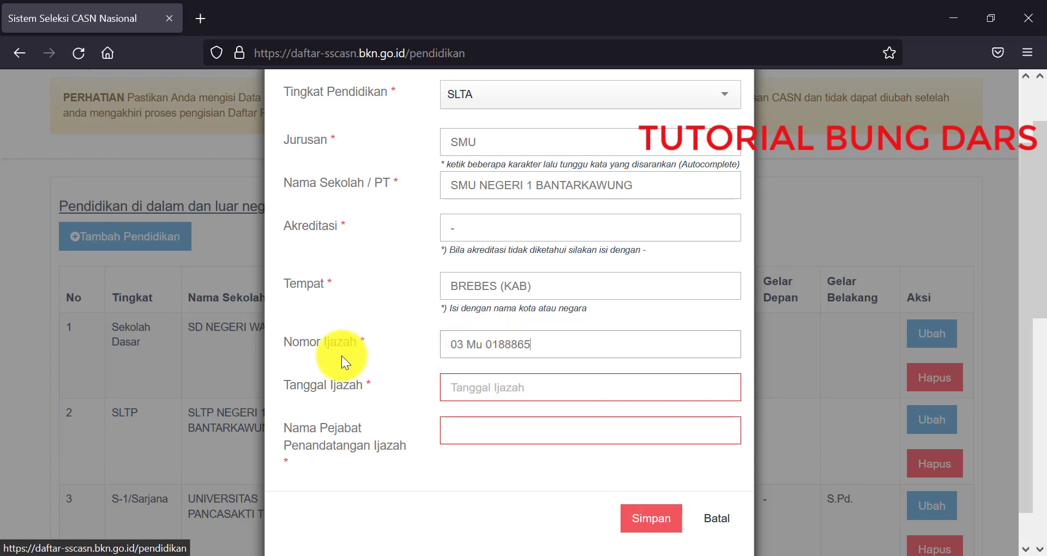
{"action": "left_click", "coordinate": [477, 388]}
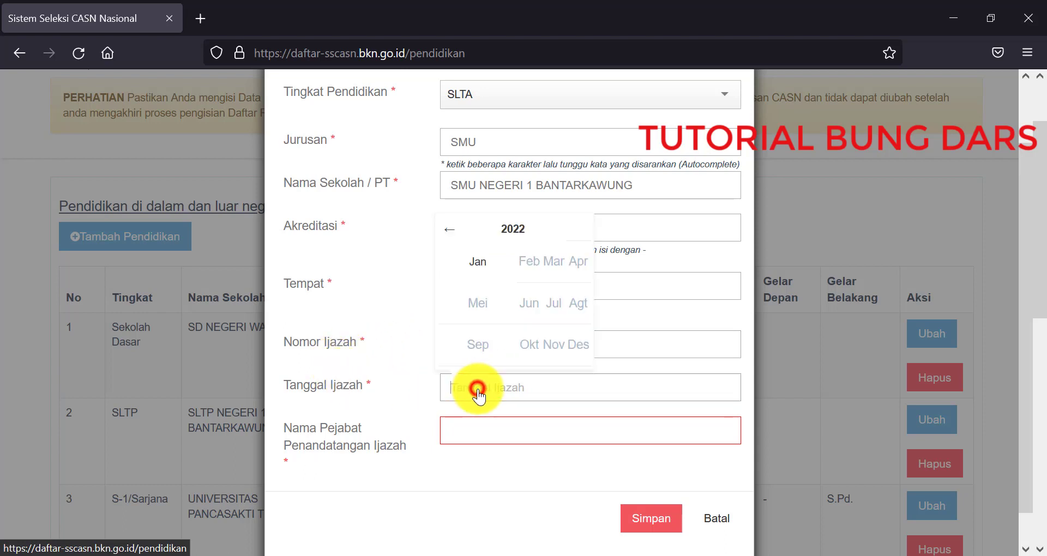
{"action": "left_click", "coordinate": [511, 233]}
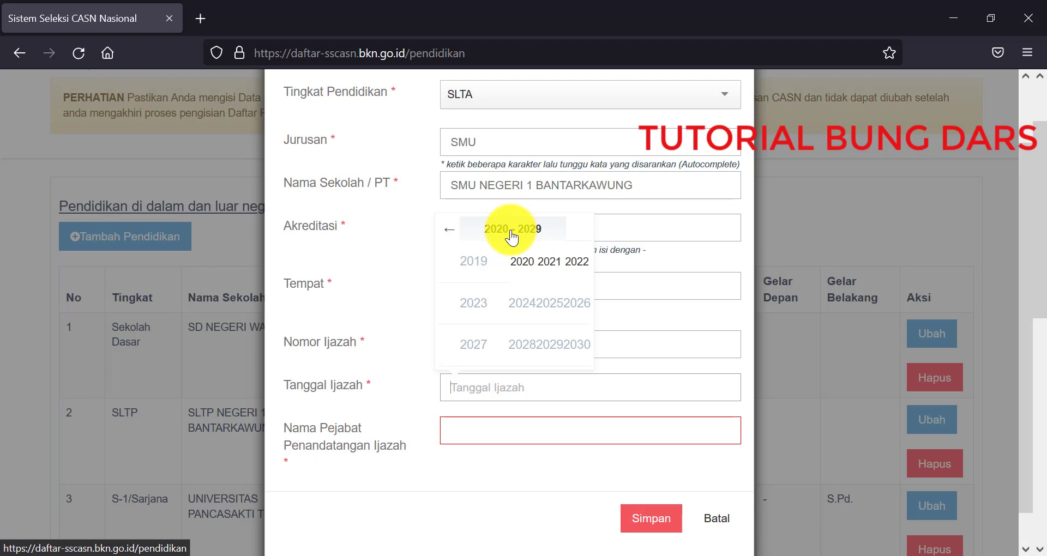
{"action": "left_click", "coordinate": [455, 232]}
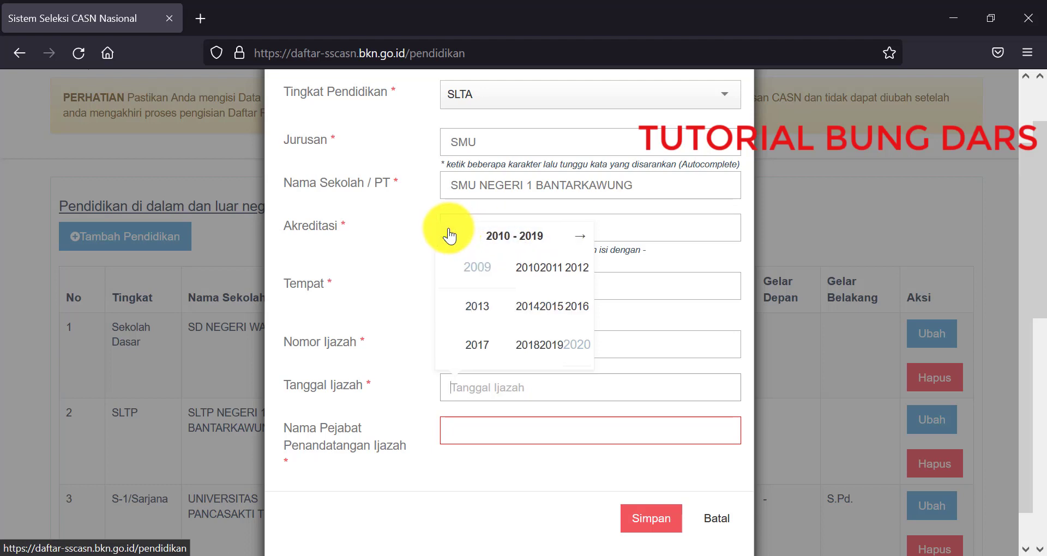
{"action": "left_click", "coordinate": [446, 234]}
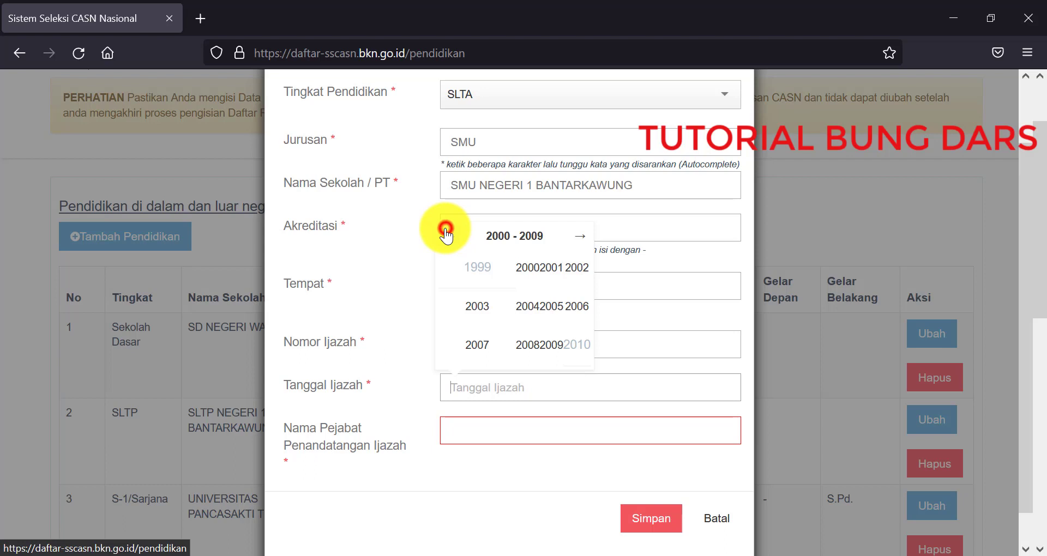
{"action": "left_click", "coordinate": [552, 267]}
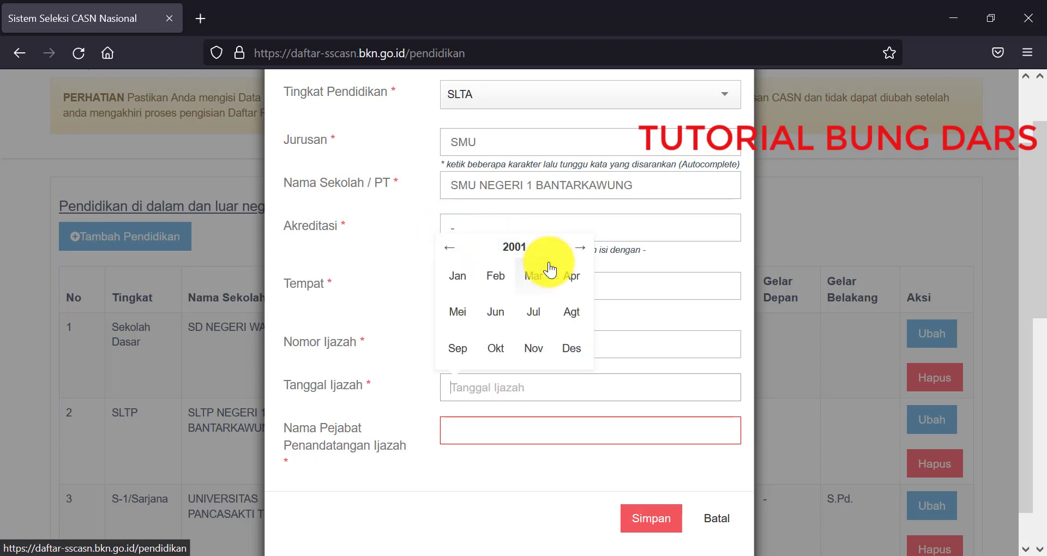
{"action": "left_click", "coordinate": [496, 312]}
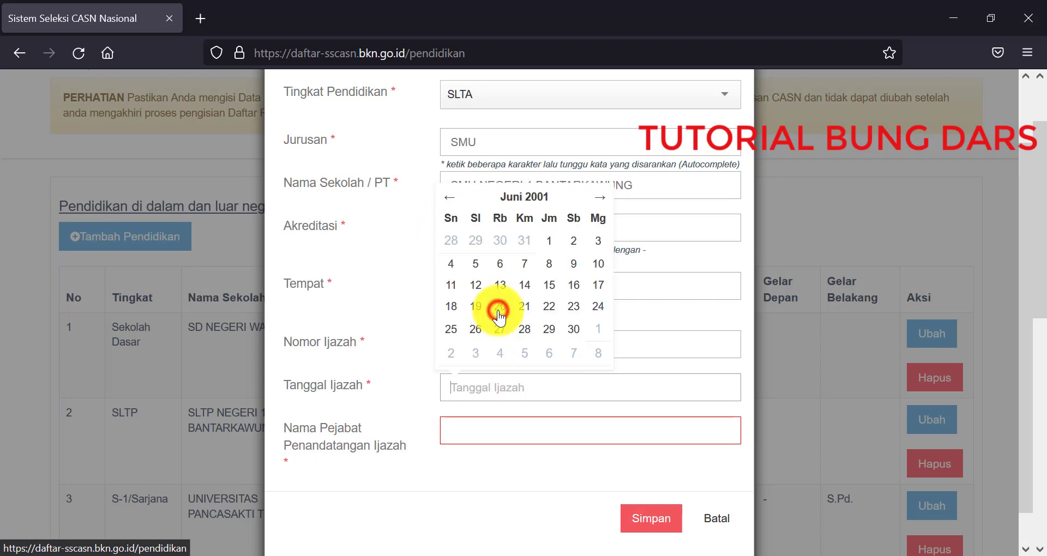
{"action": "left_click", "coordinate": [499, 286]}
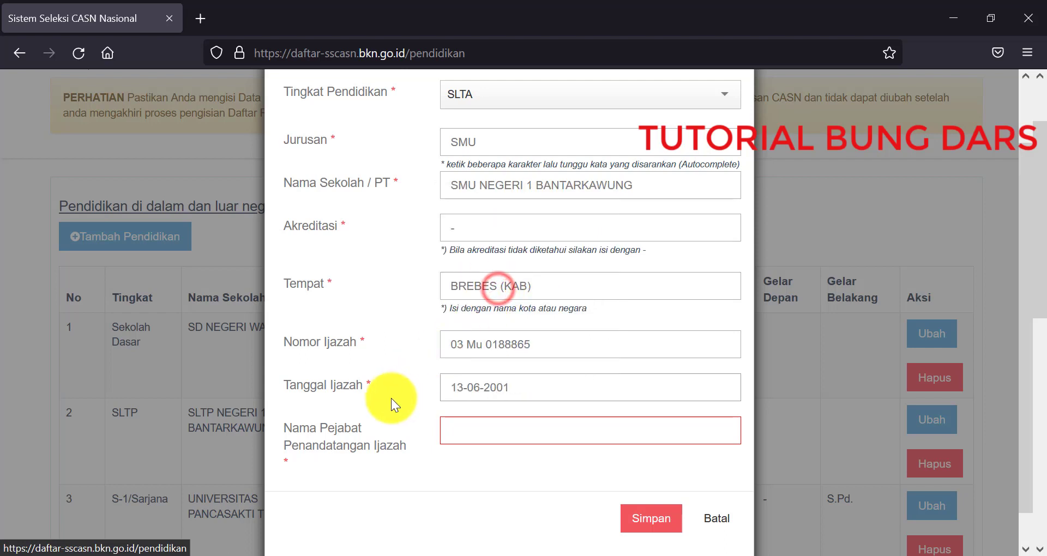
{"action": "left_click", "coordinate": [450, 431]}
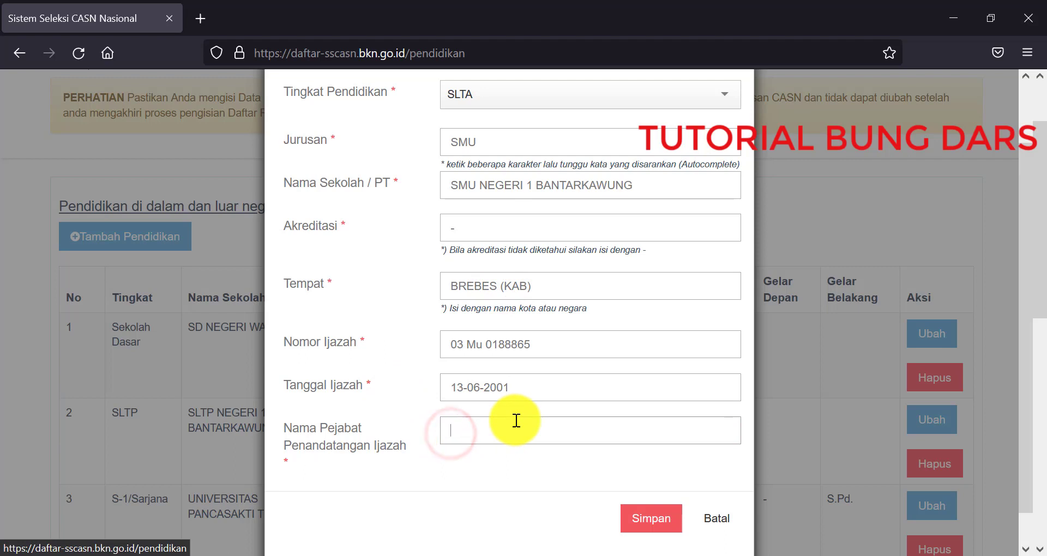
Step: Enter the signing official's name in capitals and save the SLTA record with Simpan
{"action": "type", "text": "ed"}
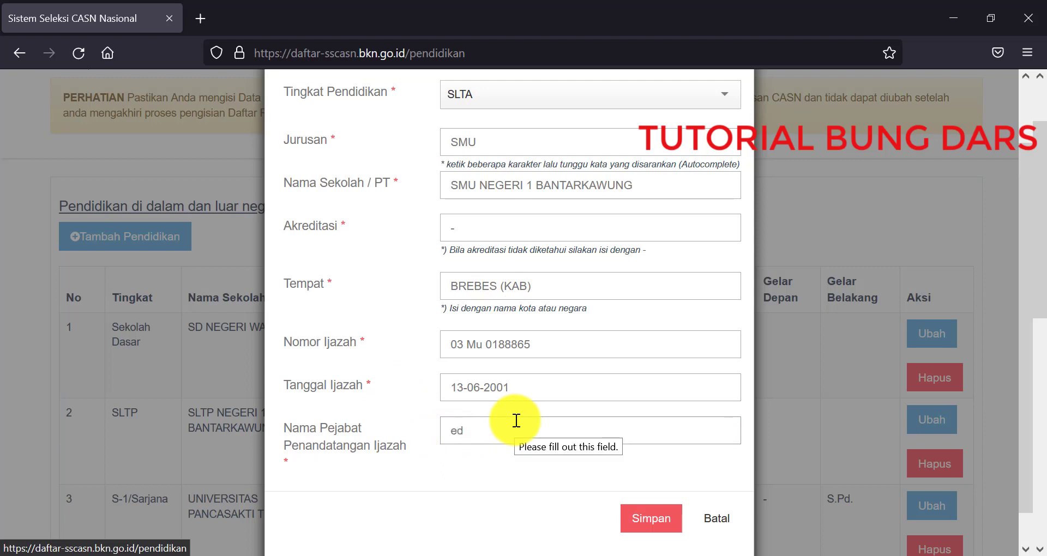
{"action": "key", "text": "BackSpace"}
{"action": "key", "text": "BackSpace"}
{"action": "key", "text": "Caps_Lock"}
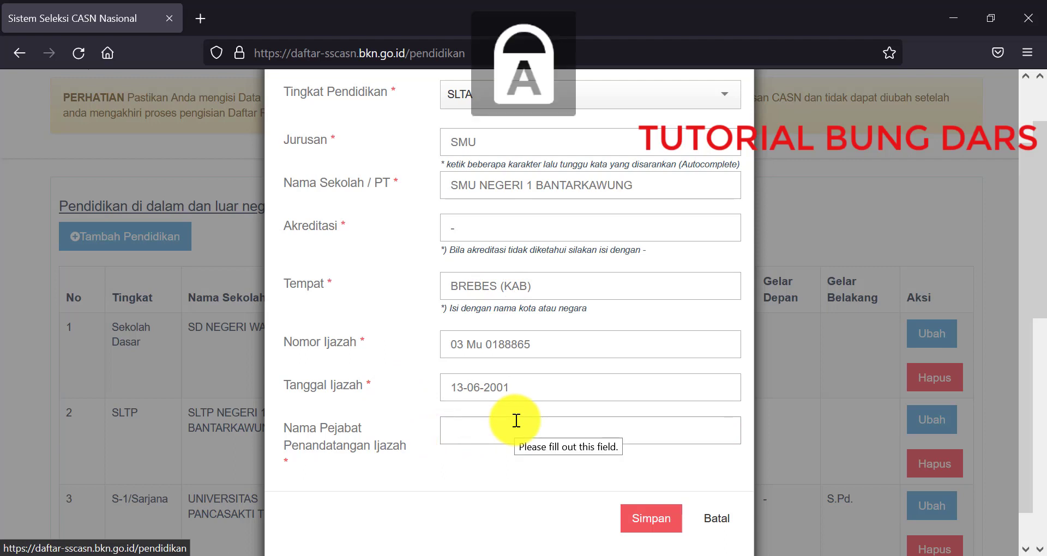
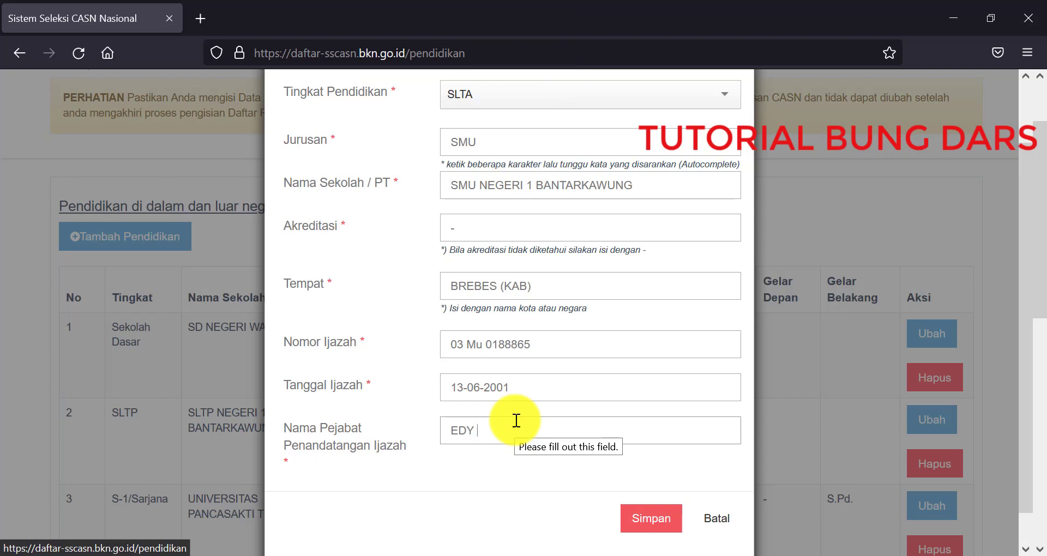
{"action": "left_click", "coordinate": [521, 492]}
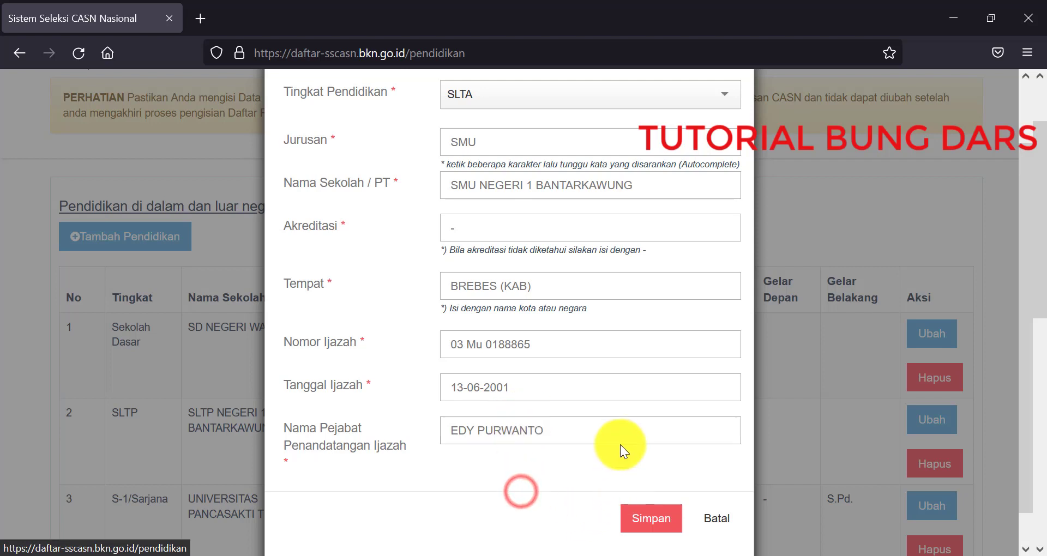
{"action": "scroll", "coordinate": [562, 436], "scroll_direction": "up", "scroll_amount": 2}
{"action": "scroll", "coordinate": [534, 487], "scroll_direction": "down", "scroll_amount": 3}
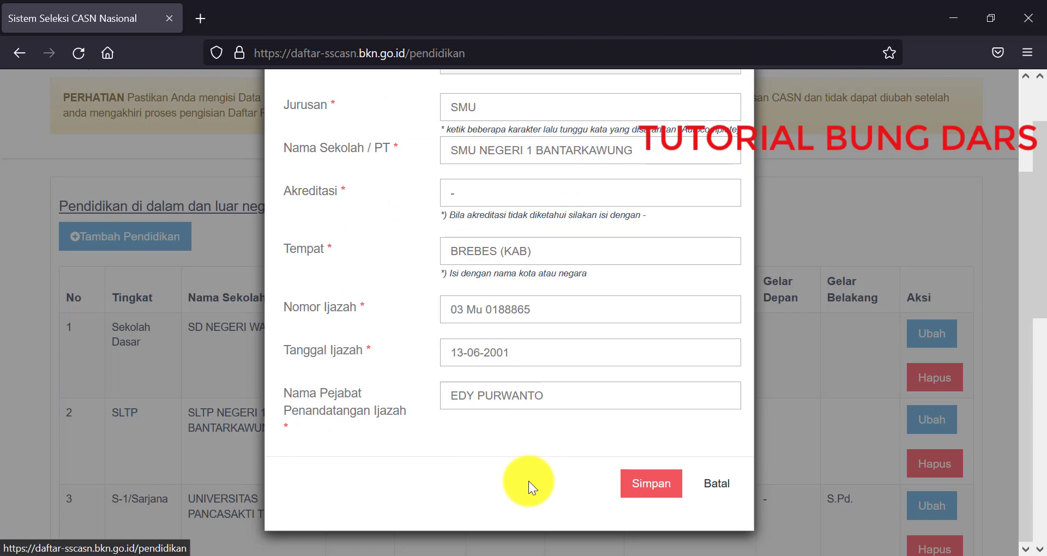
{"action": "left_click", "coordinate": [646, 484]}
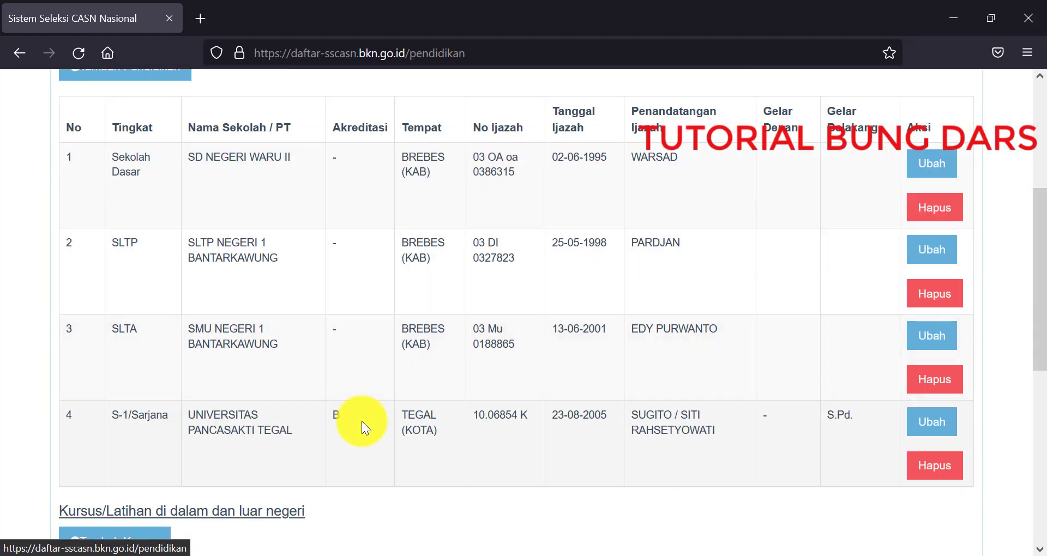
{"action": "scroll", "coordinate": [361, 421], "scroll_direction": "up", "scroll_amount": 2}
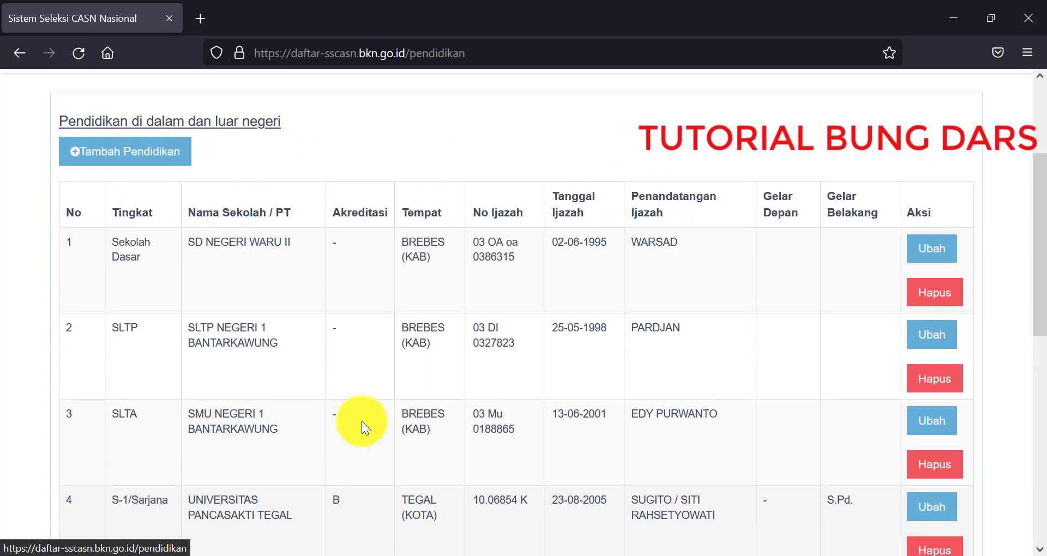
{"action": "scroll", "coordinate": [506, 420], "scroll_direction": "down", "scroll_amount": 2}
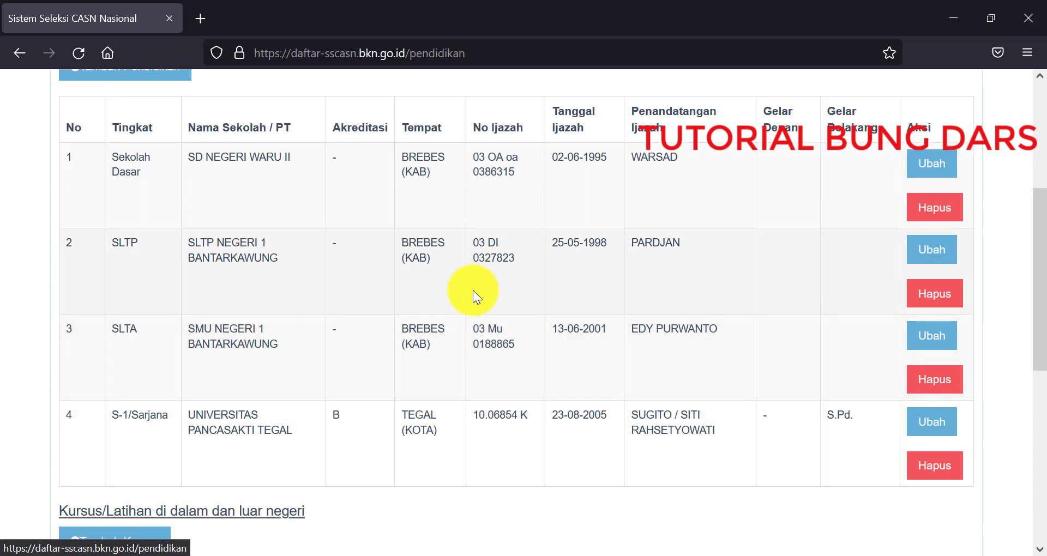
{"action": "scroll", "coordinate": [566, 294], "scroll_direction": "up", "scroll_amount": 2}
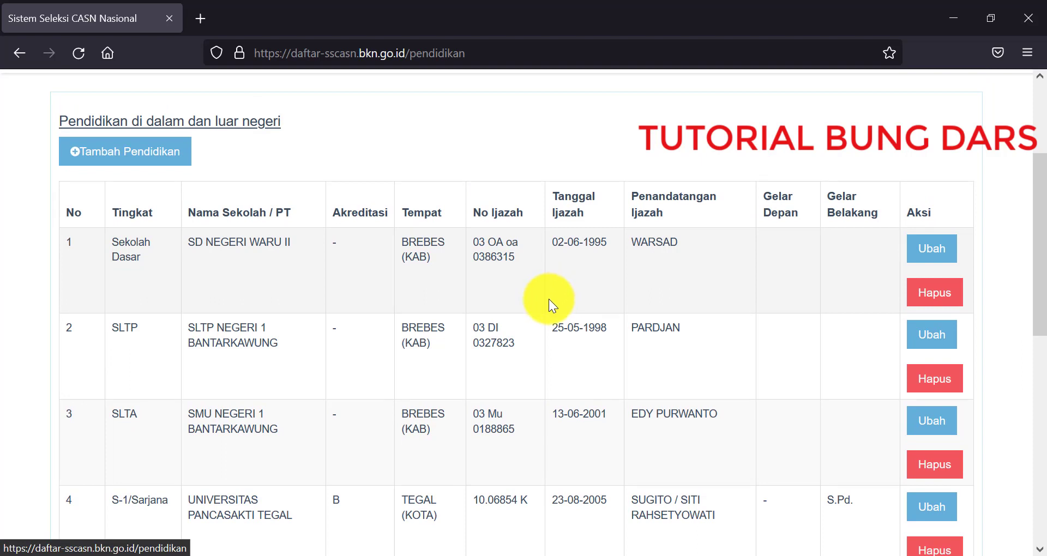
{"action": "scroll", "coordinate": [549, 299], "scroll_direction": "down", "scroll_amount": 2}
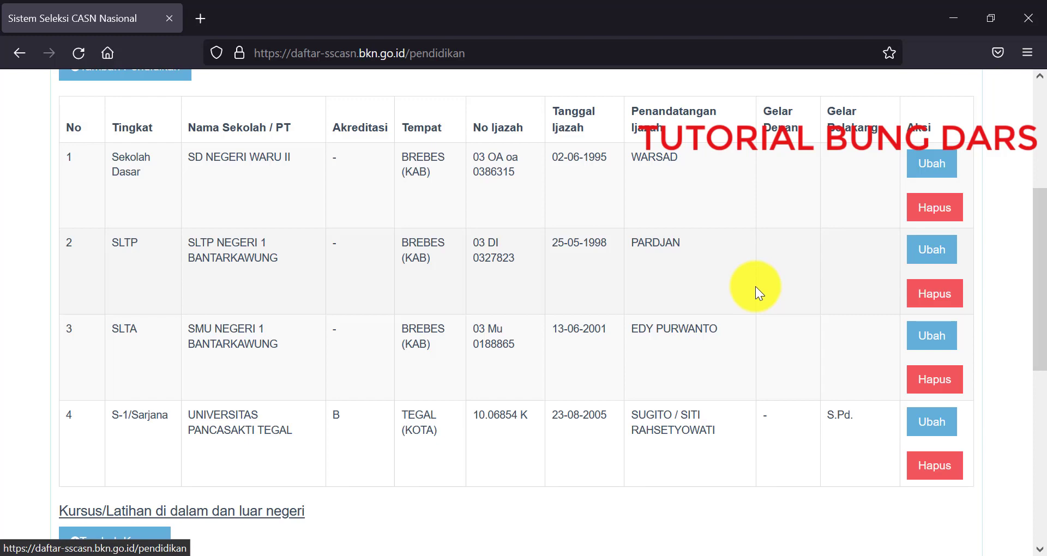
{"action": "scroll", "coordinate": [755, 286], "scroll_direction": "up", "scroll_amount": 2}
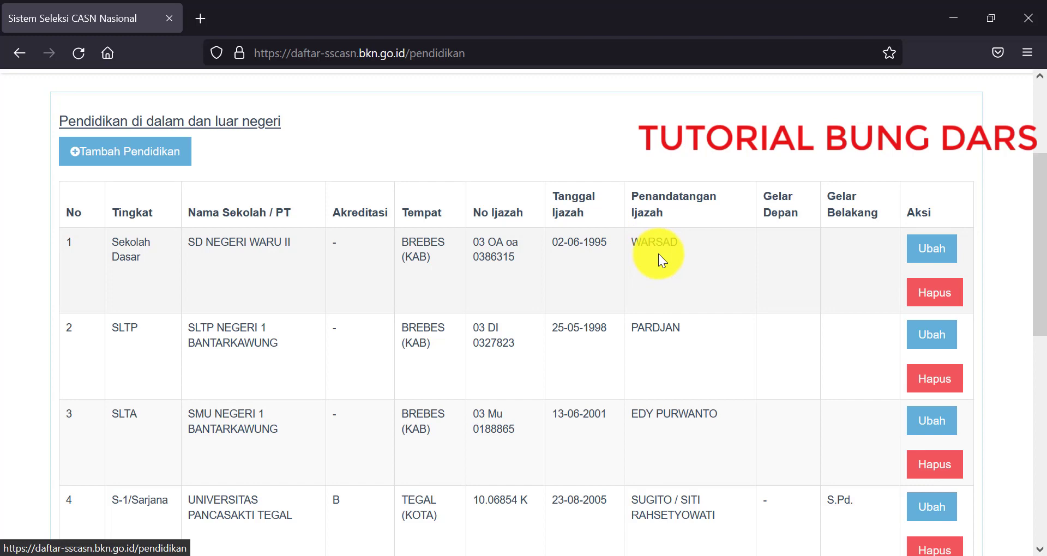
{"action": "scroll", "coordinate": [658, 254], "scroll_direction": "down", "scroll_amount": 4}
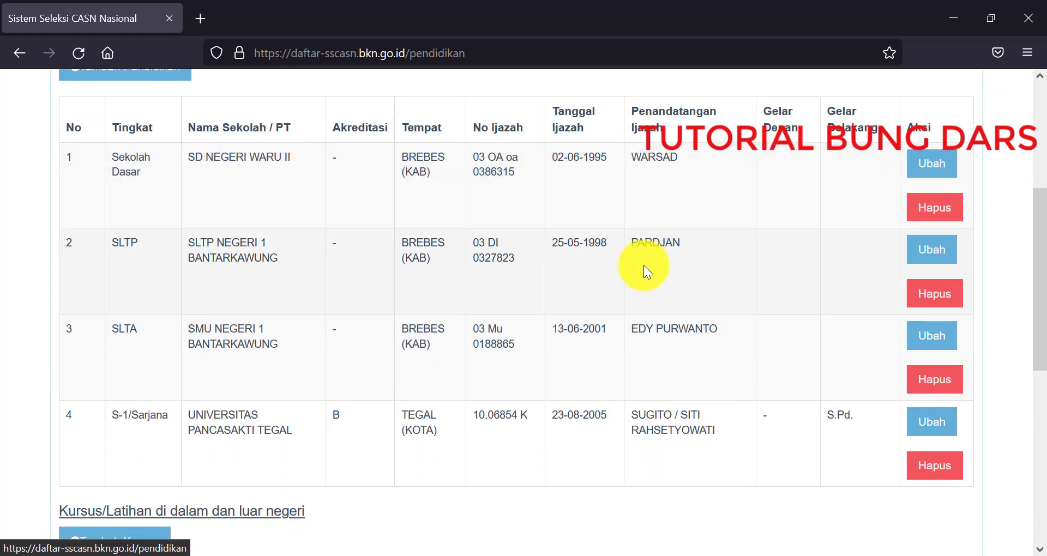
{"action": "scroll", "coordinate": [644, 263], "scroll_direction": "down", "scroll_amount": 5}
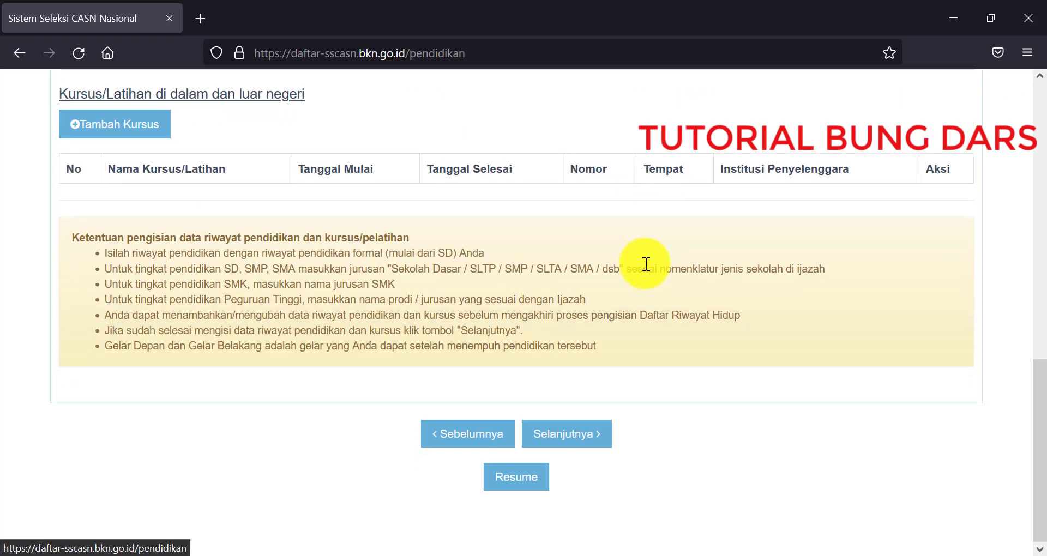
{"action": "scroll", "coordinate": [646, 264], "scroll_direction": "up", "scroll_amount": 2}
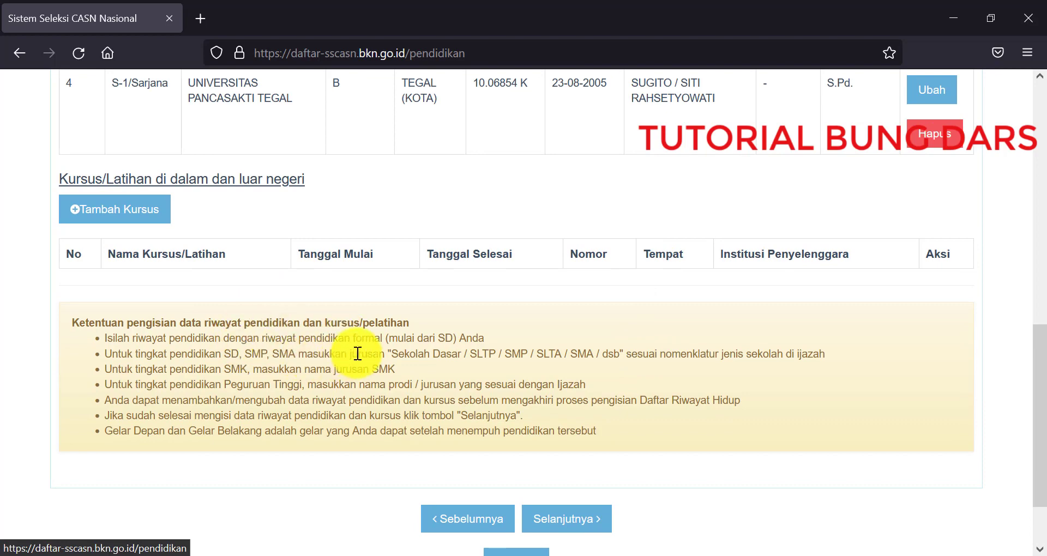
{"action": "scroll", "coordinate": [357, 353], "scroll_direction": "up", "scroll_amount": 3}
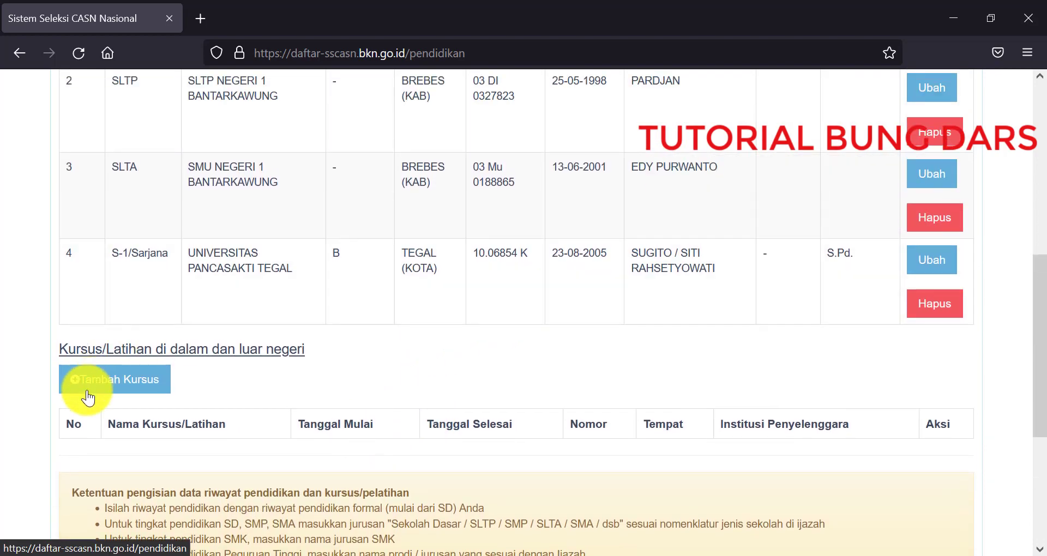
{"action": "left_click", "coordinate": [101, 376]}
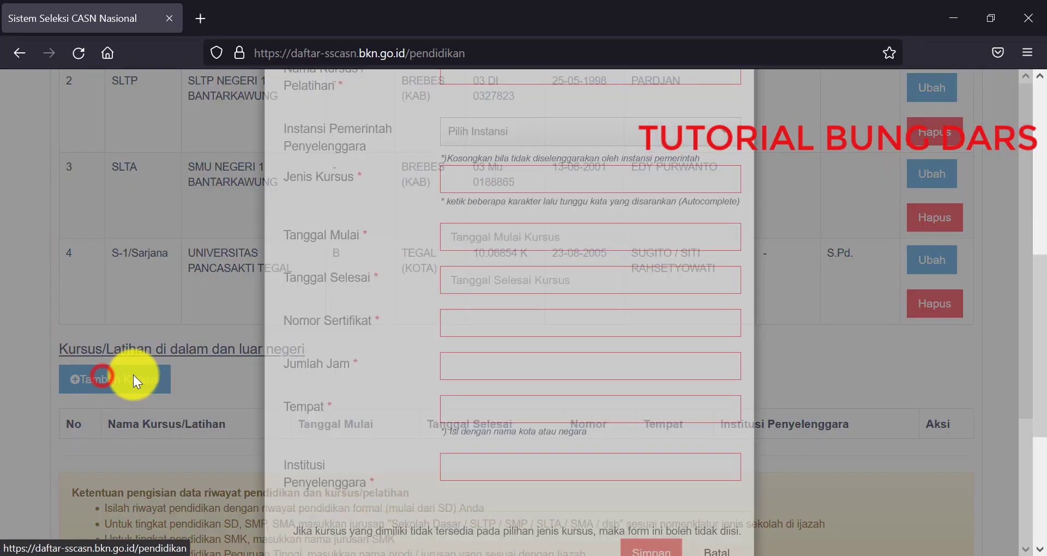
{"action": "scroll", "coordinate": [412, 307], "scroll_direction": "down", "scroll_amount": 2}
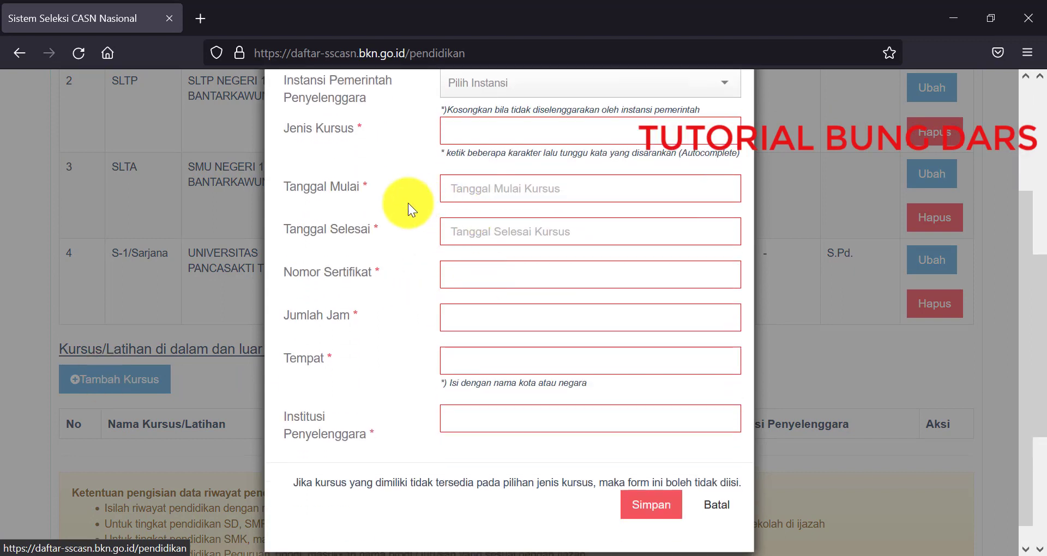
{"action": "scroll", "coordinate": [367, 304], "scroll_direction": "up", "scroll_amount": 3}
{"action": "scroll", "coordinate": [345, 290], "scroll_direction": "down", "scroll_amount": 3}
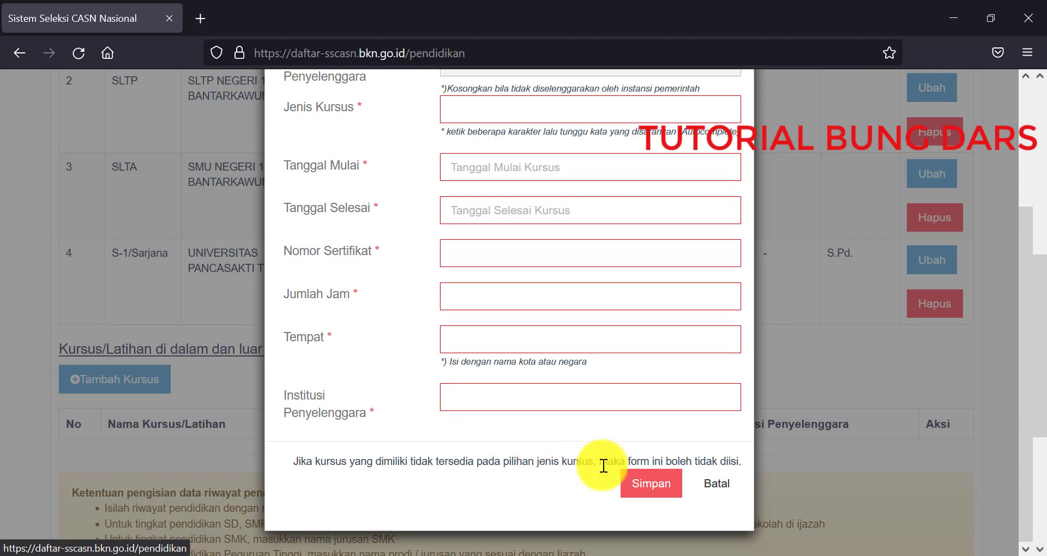
{"action": "left_click", "coordinate": [723, 492]}
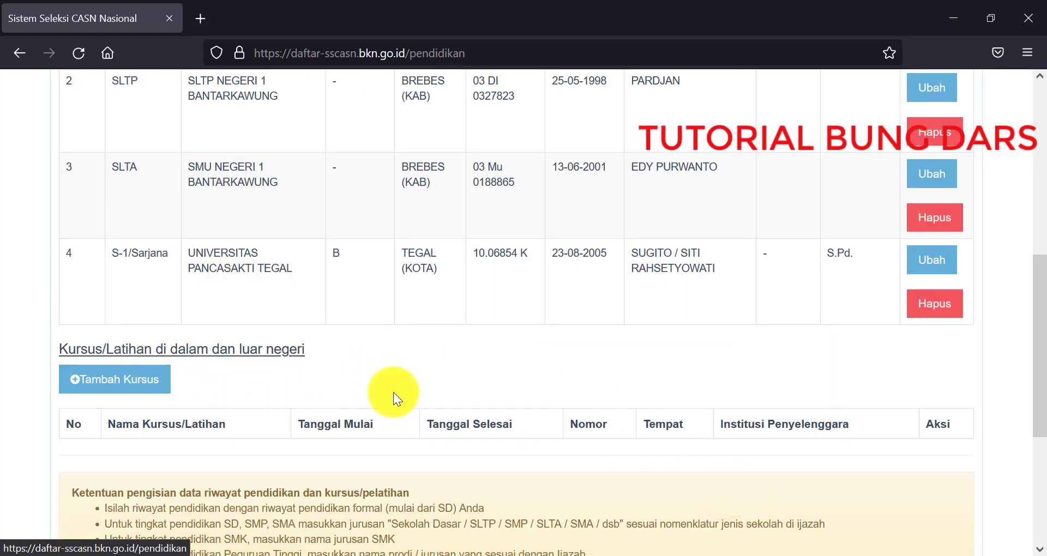
Step: Confirm the SD, SLTP, SLTA and S-1 education entries with Selanjutnya to reach 3. Pekerjaan
{"action": "scroll", "coordinate": [393, 391], "scroll_direction": "up", "scroll_amount": 3}
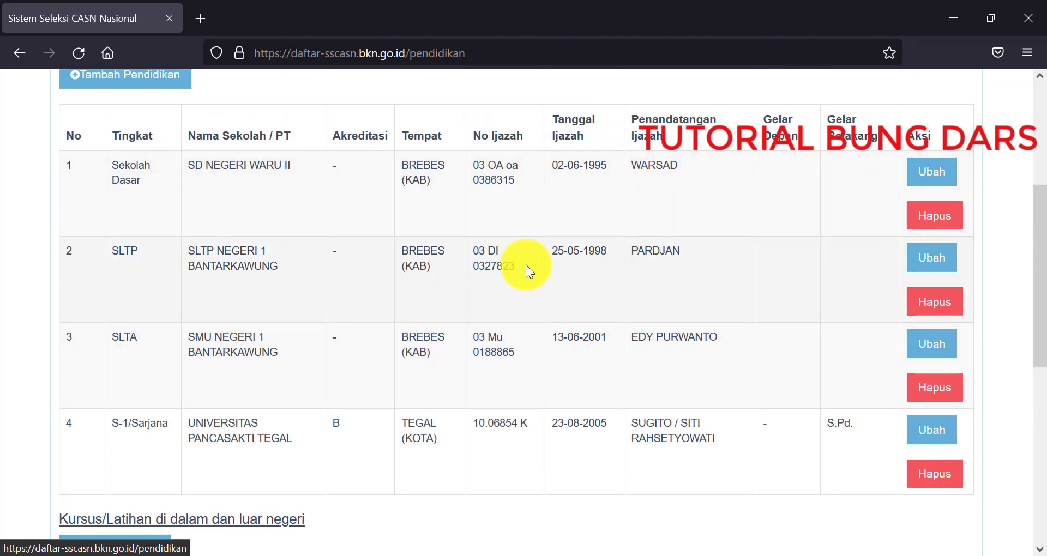
{"action": "scroll", "coordinate": [477, 287], "scroll_direction": "down", "scroll_amount": 3}
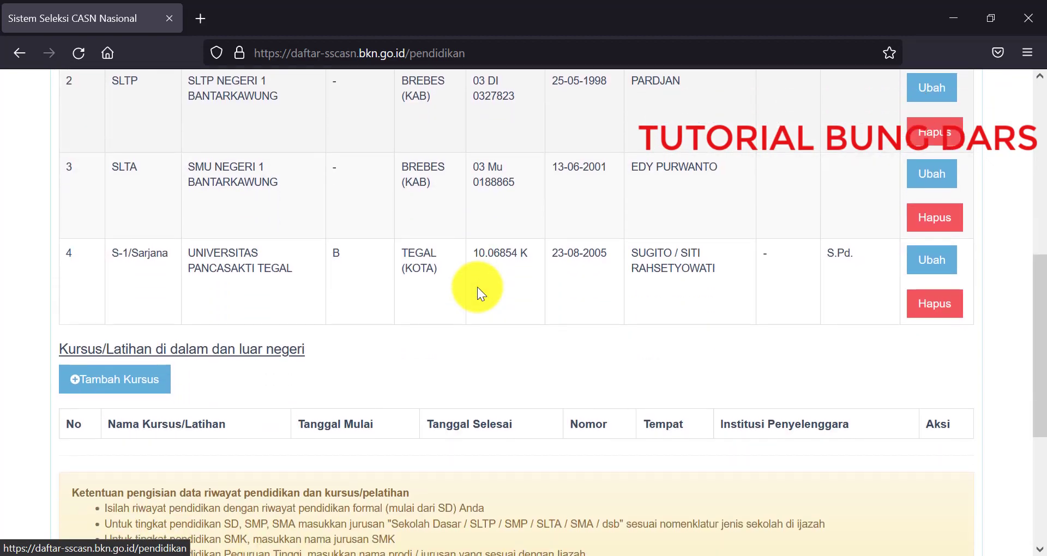
{"action": "scroll", "coordinate": [476, 287], "scroll_direction": "down", "scroll_amount": 4}
{"action": "scroll", "coordinate": [477, 286], "scroll_direction": "up", "scroll_amount": 7}
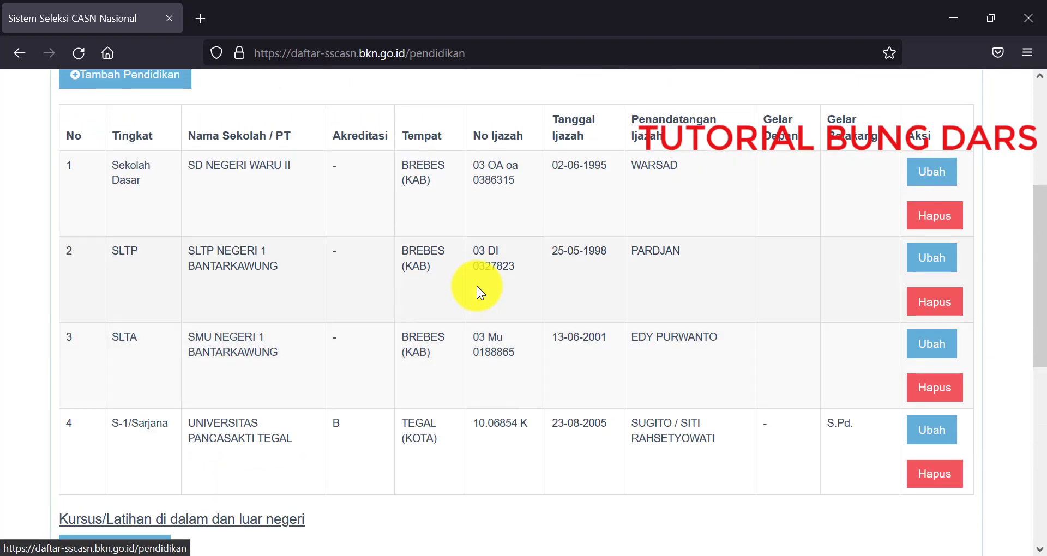
{"action": "scroll", "coordinate": [477, 286], "scroll_direction": "up", "scroll_amount": 2}
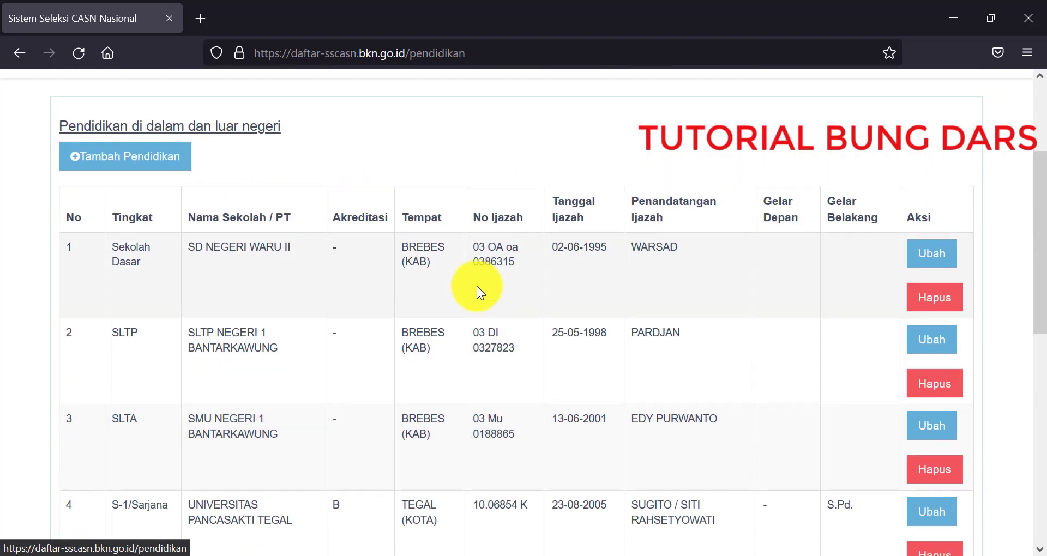
{"action": "scroll", "coordinate": [477, 286], "scroll_direction": "down", "scroll_amount": 2}
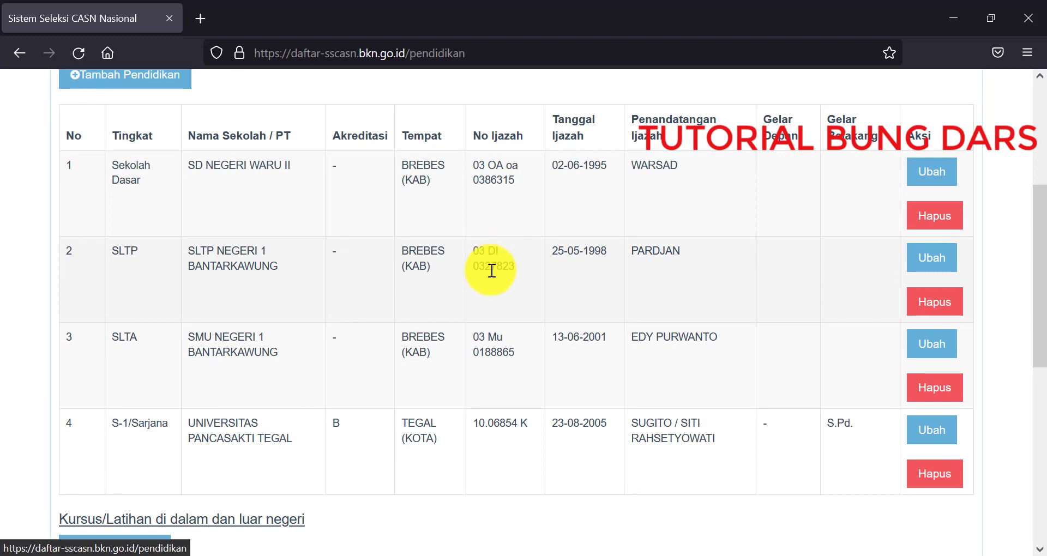
{"action": "scroll", "coordinate": [489, 291], "scroll_direction": "down", "scroll_amount": 6}
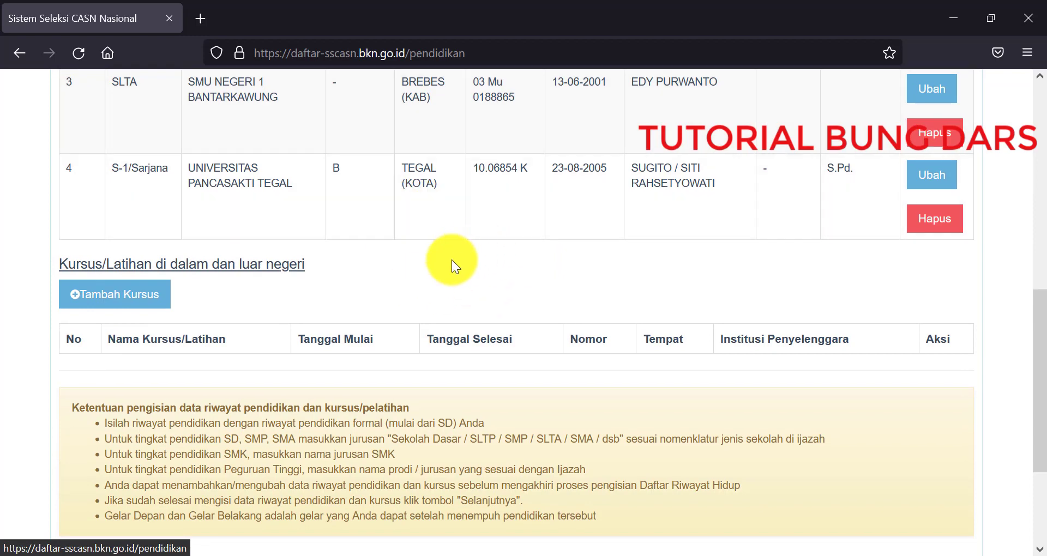
{"action": "scroll", "coordinate": [486, 292], "scroll_direction": "down", "scroll_amount": 2}
{"action": "left_click", "coordinate": [573, 519]}
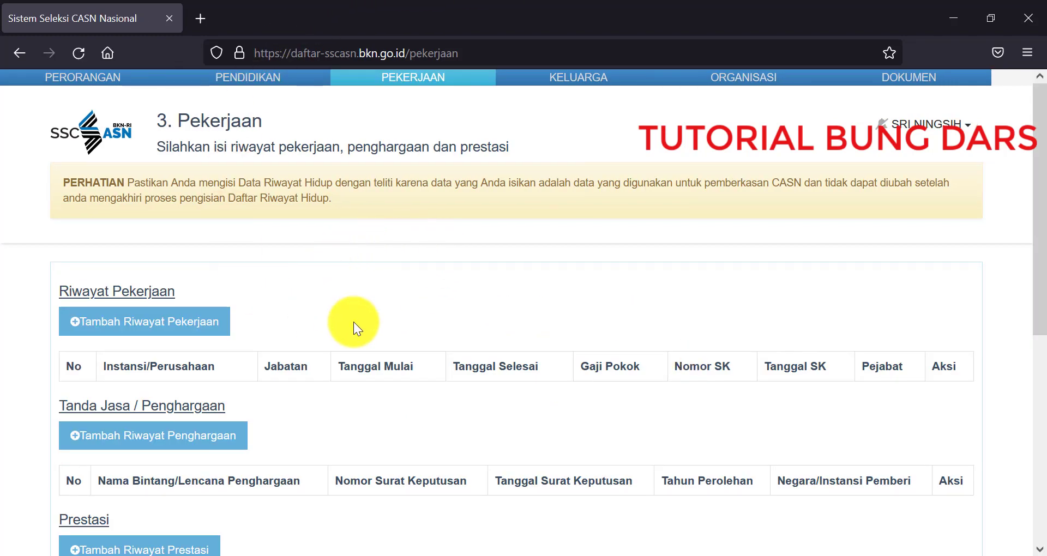
Step: Scroll through the empty Riwayat Pekerjaan, Penghargaan and Prestasi tables on the Pekerjaan page
{"action": "scroll", "coordinate": [417, 306], "scroll_direction": "down", "scroll_amount": 3}
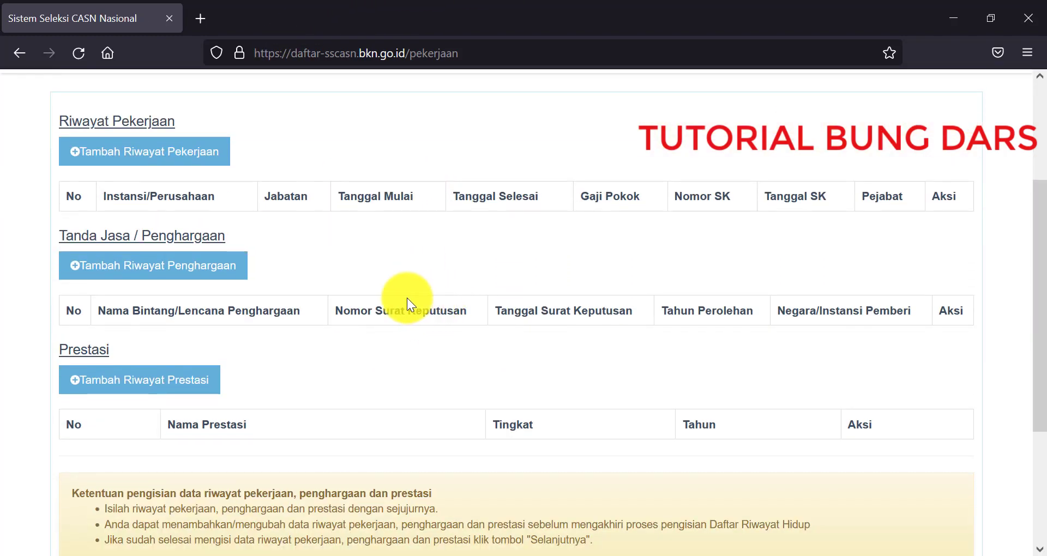
{"action": "scroll", "coordinate": [424, 323], "scroll_direction": "up", "scroll_amount": 3}
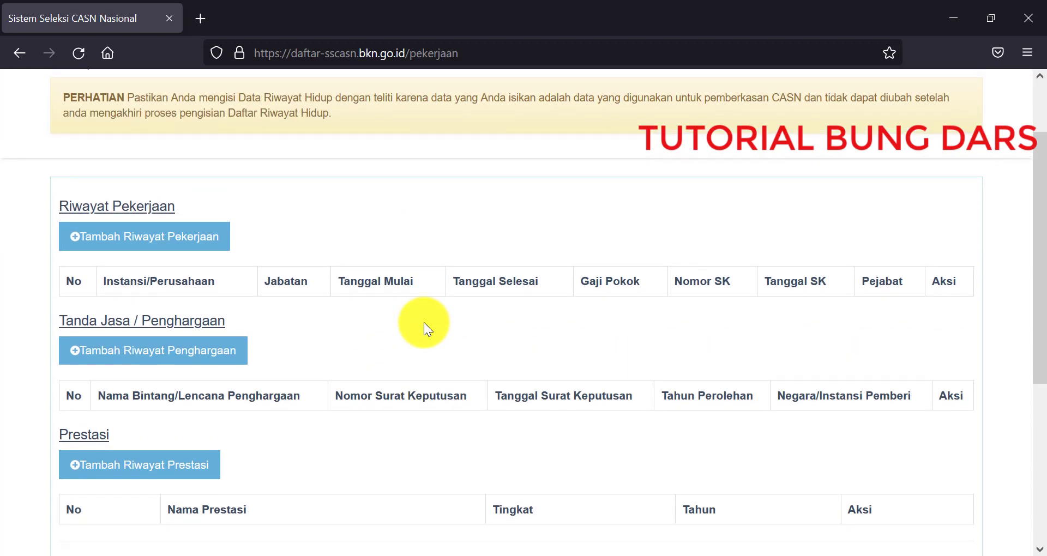